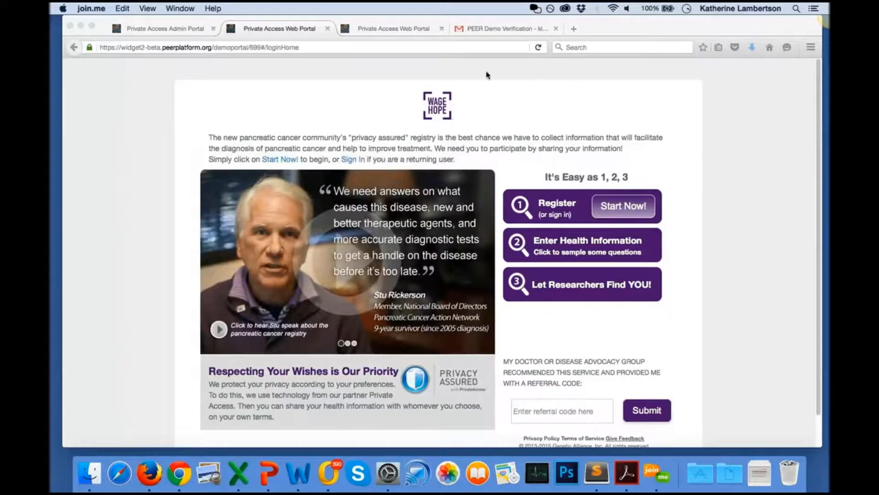
Open the general settings of the PEER Demo portal in the admin portal.
{"action": "left_click", "coordinate": [173, 29]}
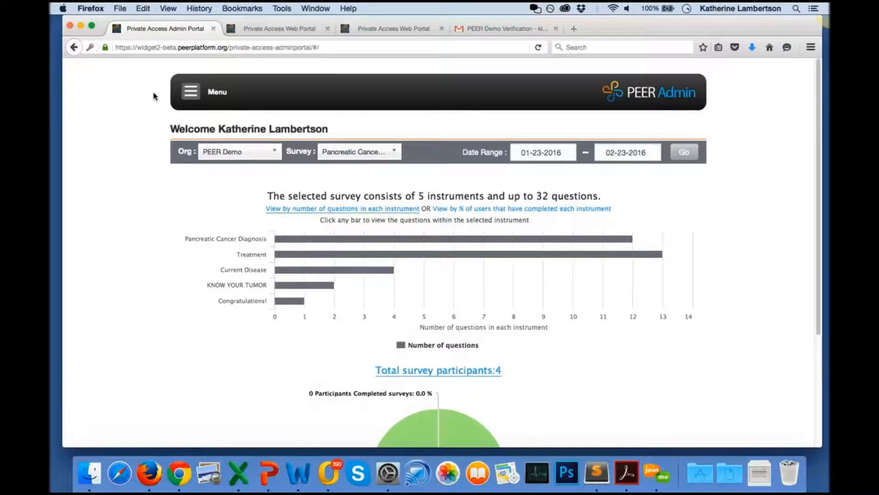
{"action": "left_click", "coordinate": [190, 91]}
{"action": "mouse_move", "coordinate": [209, 151]}
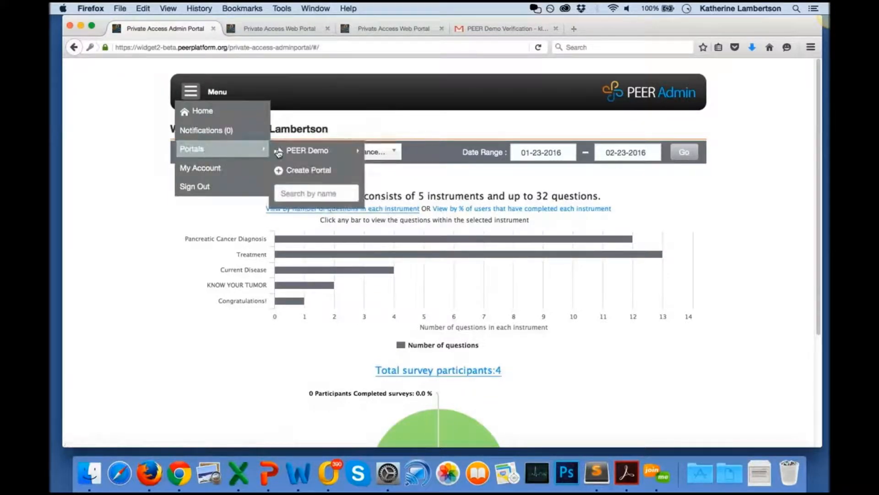
{"action": "mouse_move", "coordinate": [341, 151]}
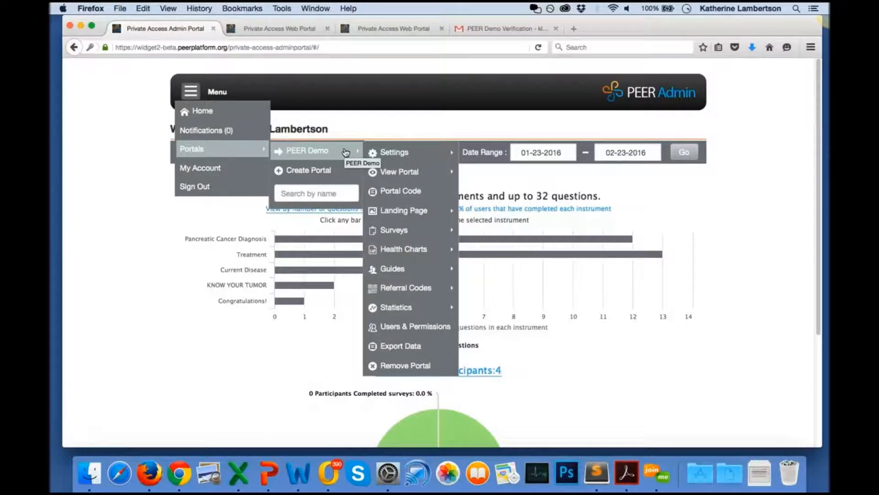
{"action": "mouse_move", "coordinate": [416, 153]}
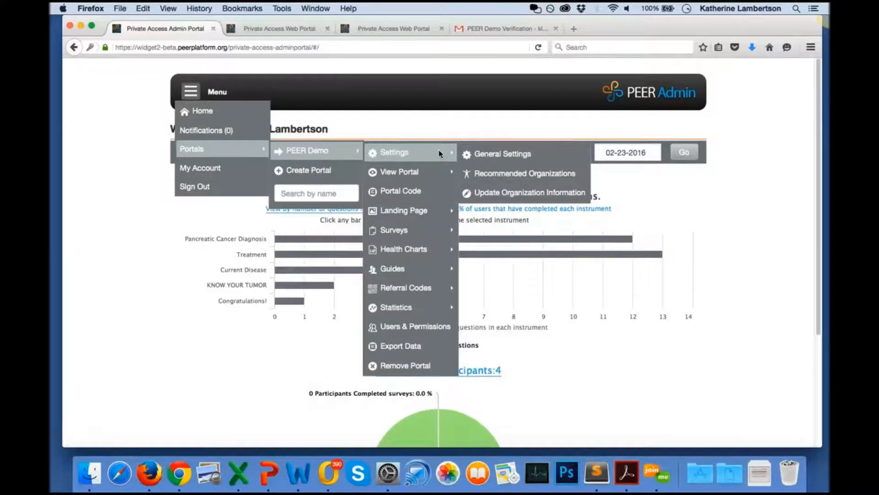
{"action": "left_click", "coordinate": [548, 152]}
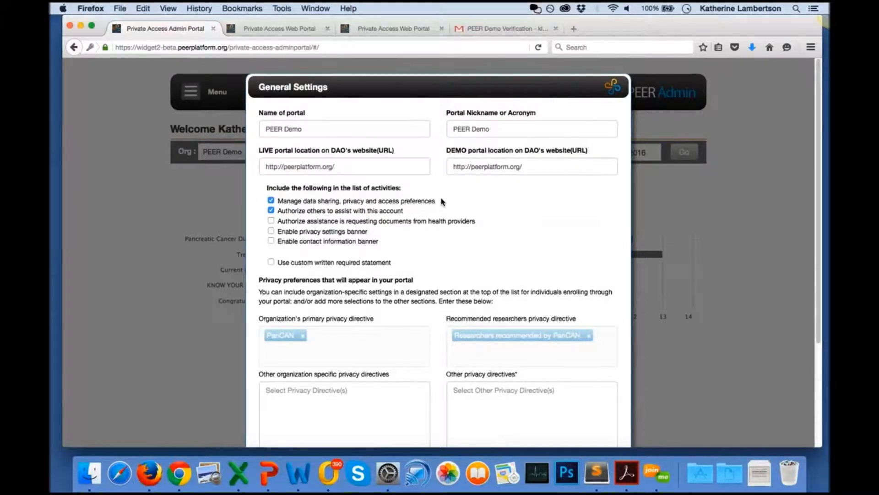
Compare the participant's privacy settings page with the portal's privacy directives, and close the general settings without saving.
{"action": "left_click", "coordinate": [401, 29]}
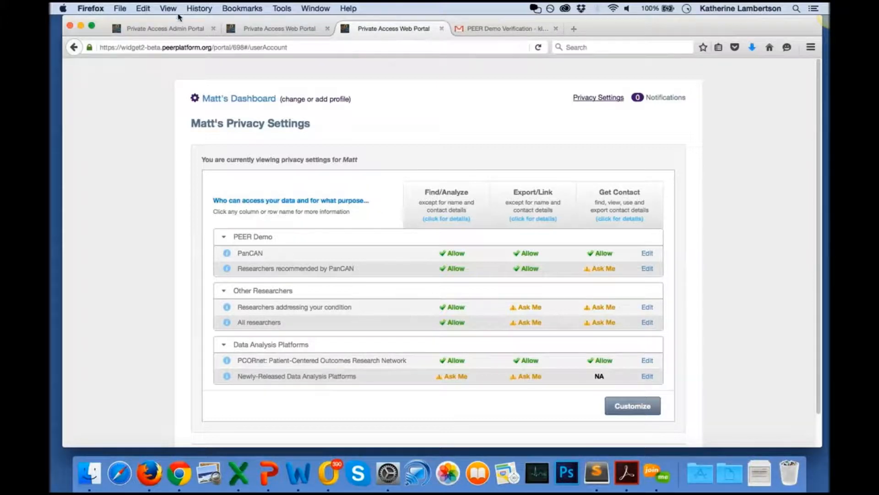
{"action": "left_click", "coordinate": [174, 27]}
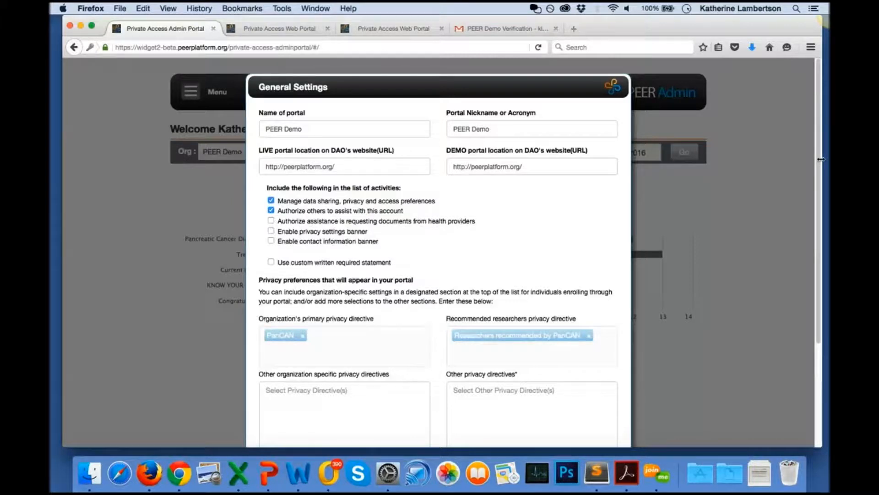
{"action": "left_click_drag", "start_coordinate": [818, 166], "coordinate": [827, 292]}
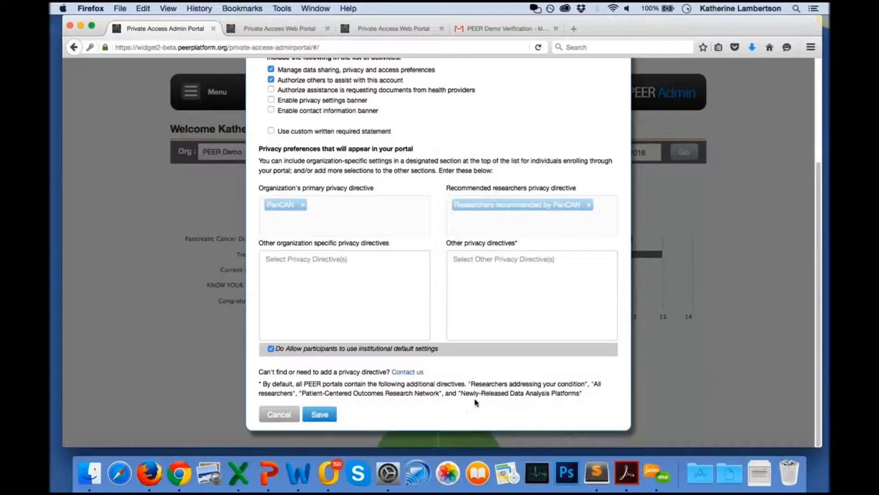
{"action": "left_click", "coordinate": [280, 418]}
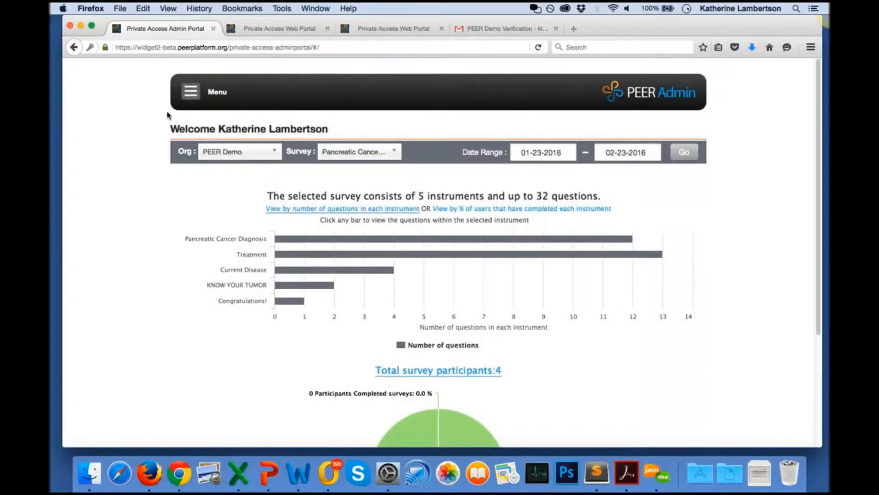
Open the landing page theme of the PEER Demo portal and examine its colors and editable sections.
{"action": "left_click", "coordinate": [190, 97]}
{"action": "mouse_move", "coordinate": [192, 148]}
{"action": "mouse_move", "coordinate": [345, 152]}
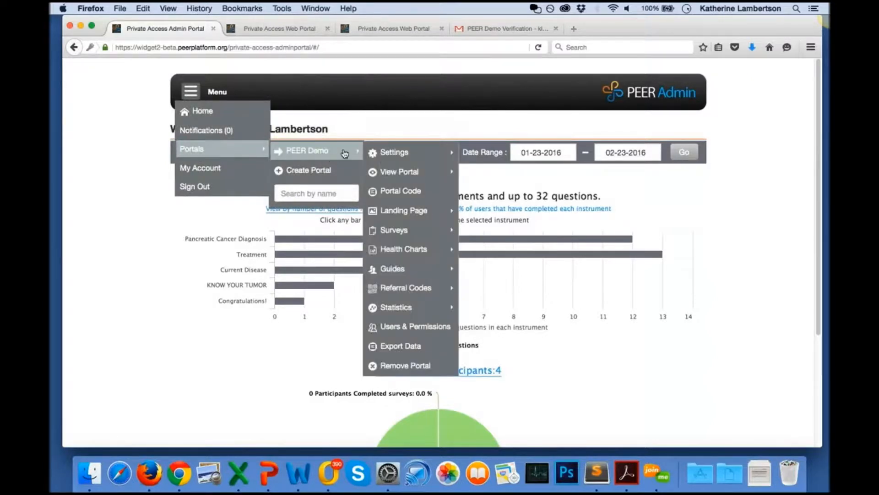
{"action": "mouse_move", "coordinate": [394, 146]}
{"action": "mouse_move", "coordinate": [431, 210]}
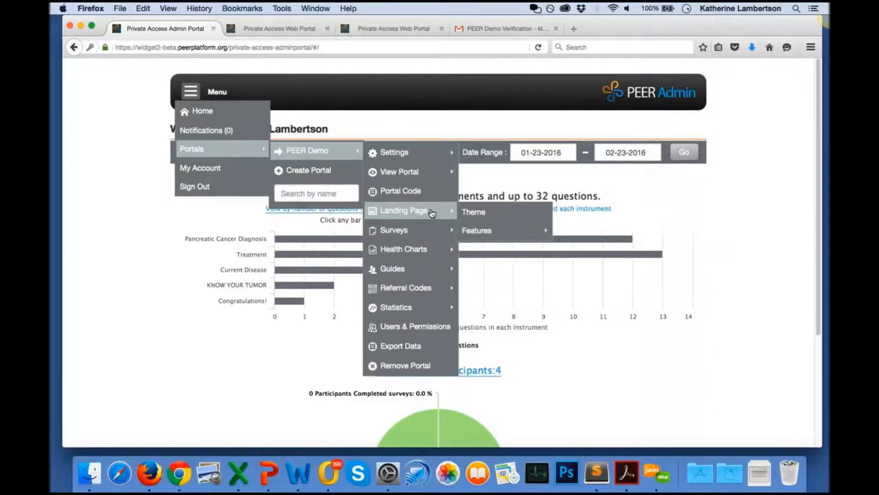
{"action": "left_click", "coordinate": [498, 211]}
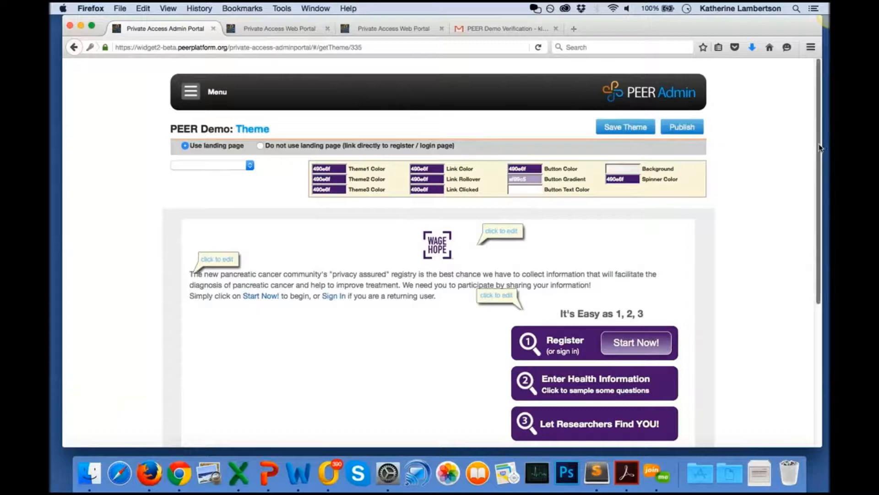
{"action": "left_click_drag", "start_coordinate": [820, 146], "coordinate": [819, 222]}
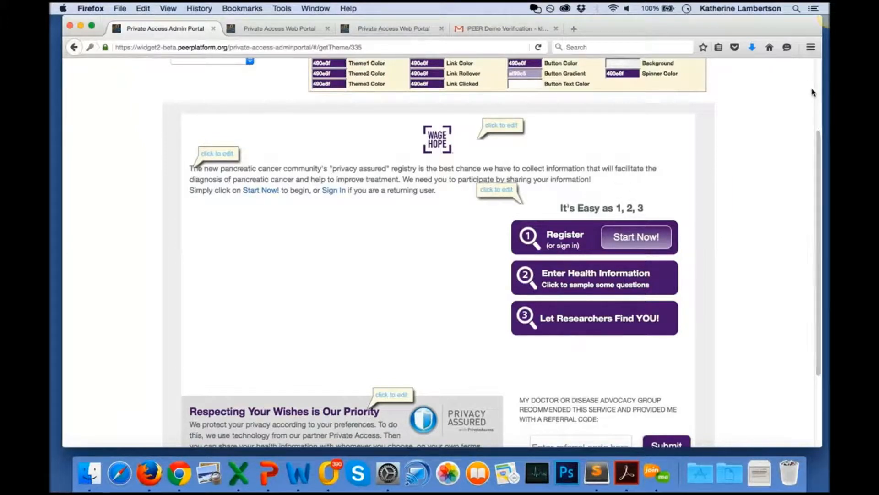
{"action": "scroll", "coordinate": [744, 150], "scroll_direction": "up", "scroll_amount": 5}
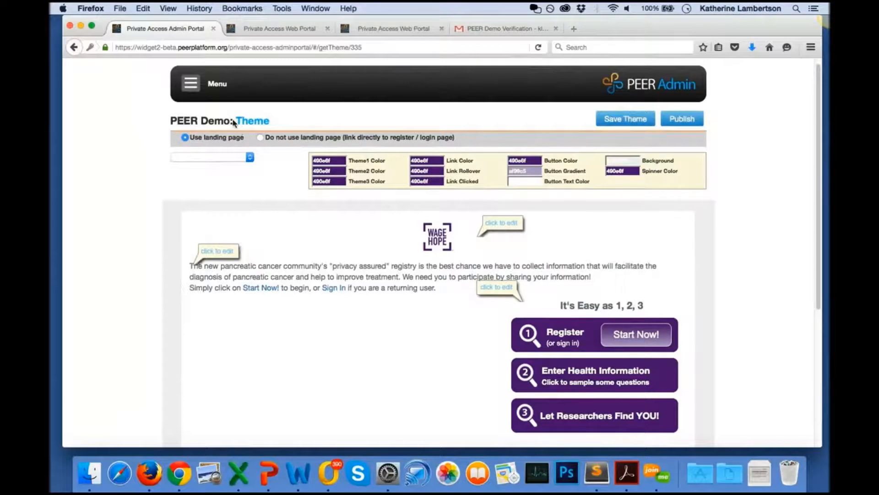
Open the first landing page feature of the PEER Demo portal for updating.
{"action": "mouse_move", "coordinate": [198, 90]}
{"action": "mouse_move", "coordinate": [283, 145]}
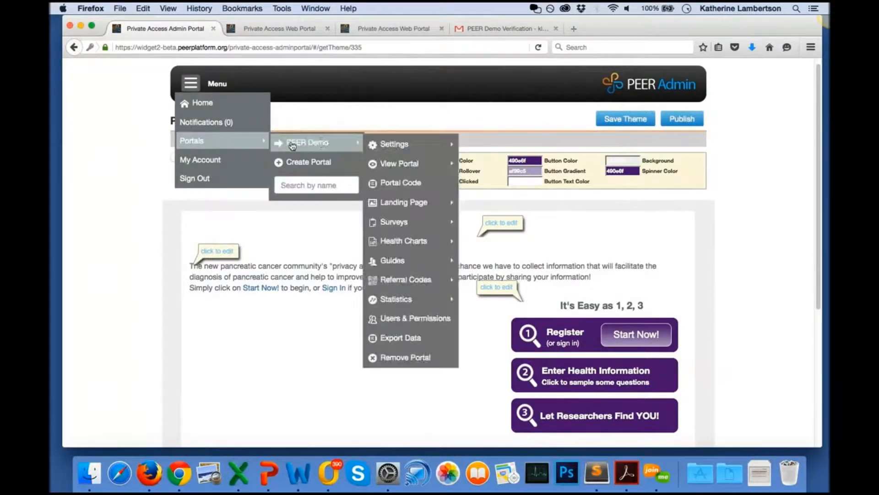
{"action": "mouse_move", "coordinate": [435, 202]}
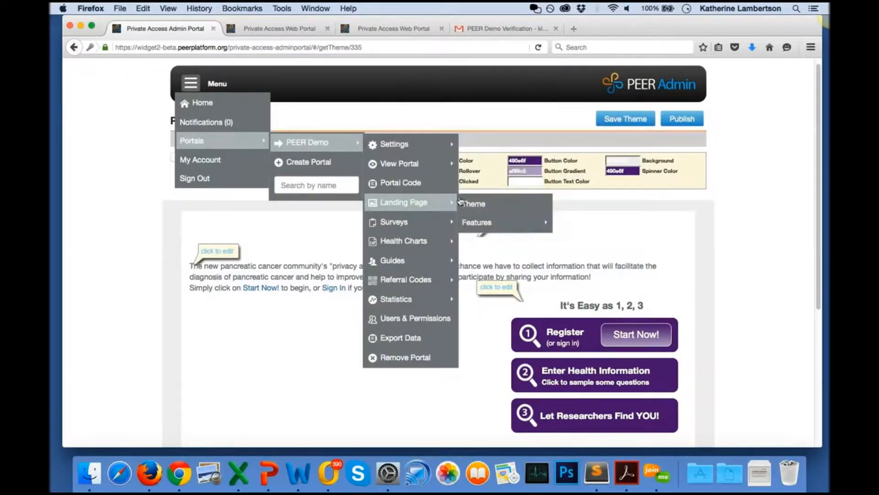
{"action": "mouse_move", "coordinate": [519, 225]}
{"action": "mouse_move", "coordinate": [586, 224]}
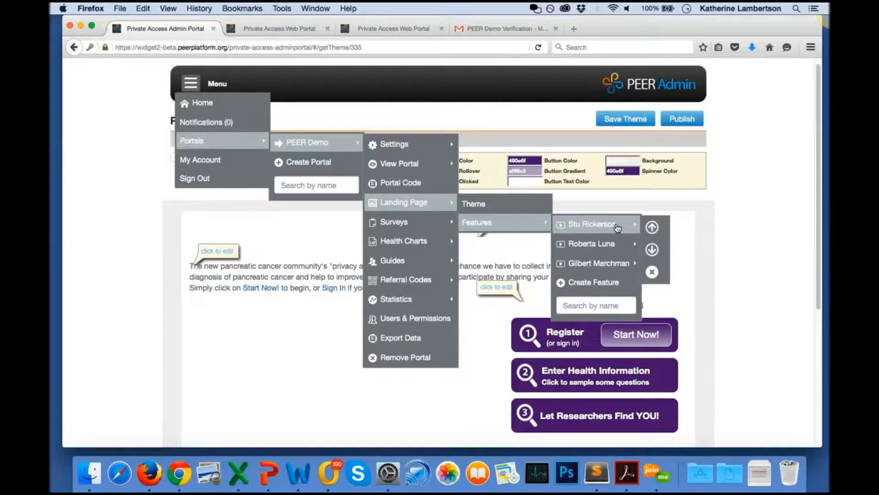
{"action": "left_click", "coordinate": [622, 222]}
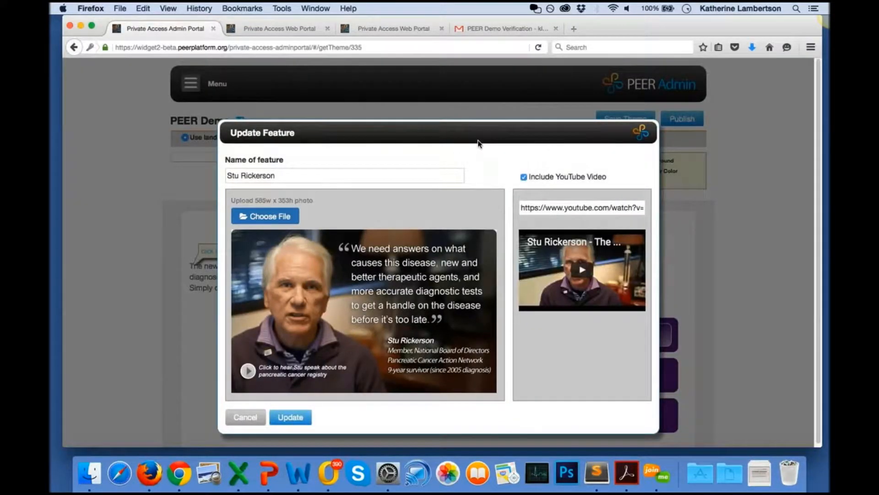
Compare the feature with the first slide on the demo portal's landing page, and close it without updating.
{"action": "left_click", "coordinate": [308, 28]}
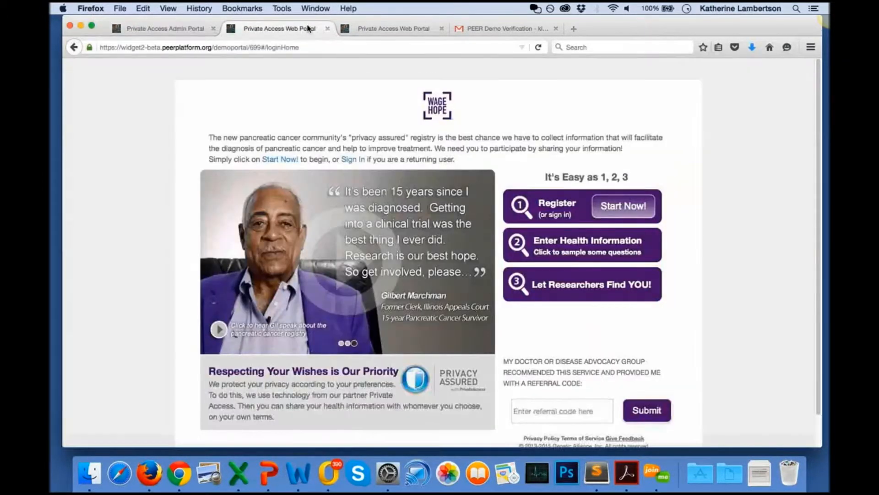
{"action": "left_click", "coordinate": [341, 344]}
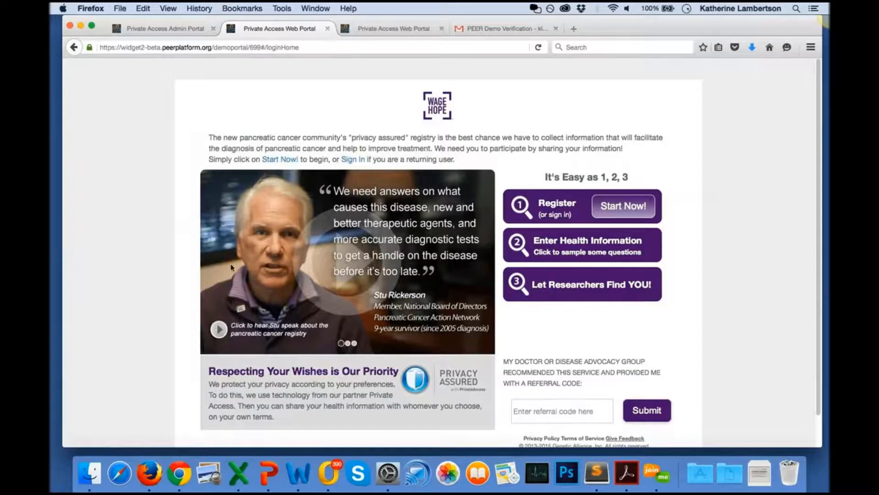
{"action": "left_click", "coordinate": [156, 29]}
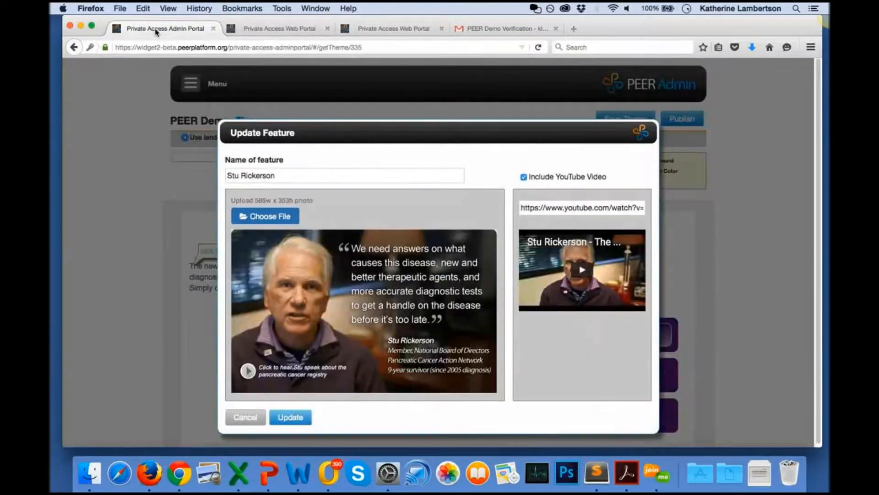
{"action": "left_click", "coordinate": [246, 418]}
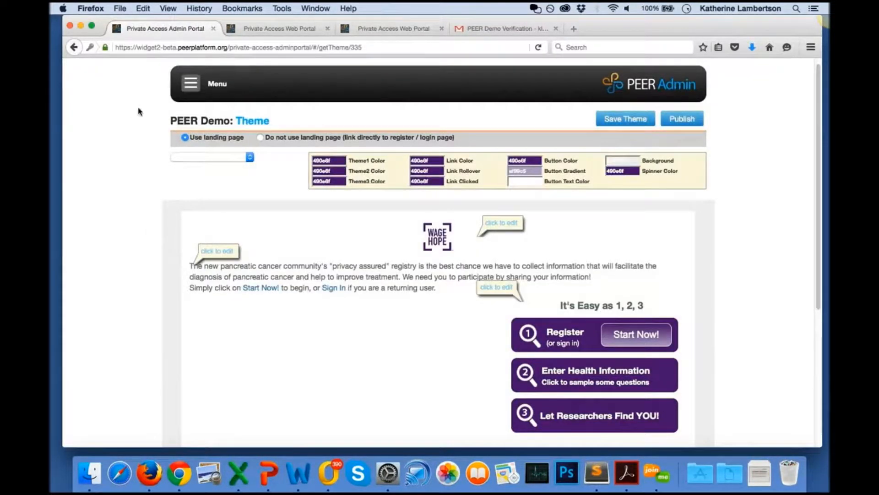
Open survey creation for the PEER Demo portal, dismiss the survey selection and show the assigned surveys.
{"action": "left_click", "coordinate": [190, 83]}
{"action": "mouse_move", "coordinate": [241, 142]}
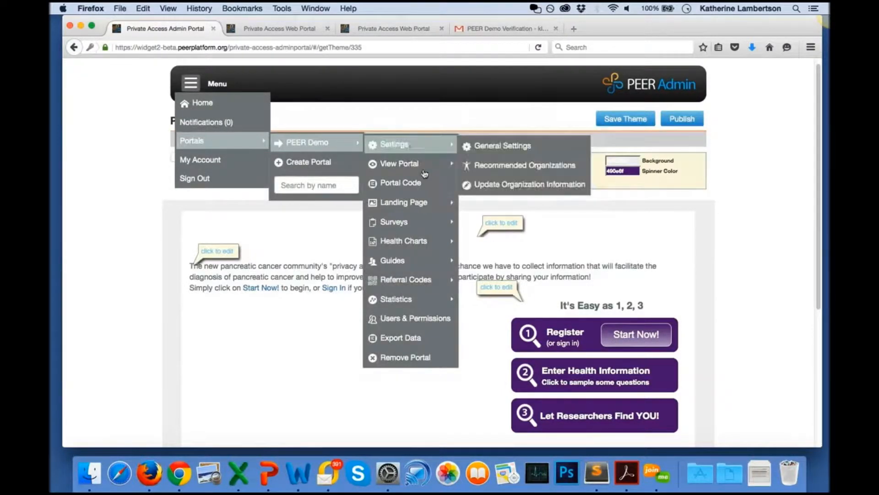
{"action": "mouse_move", "coordinate": [430, 227]}
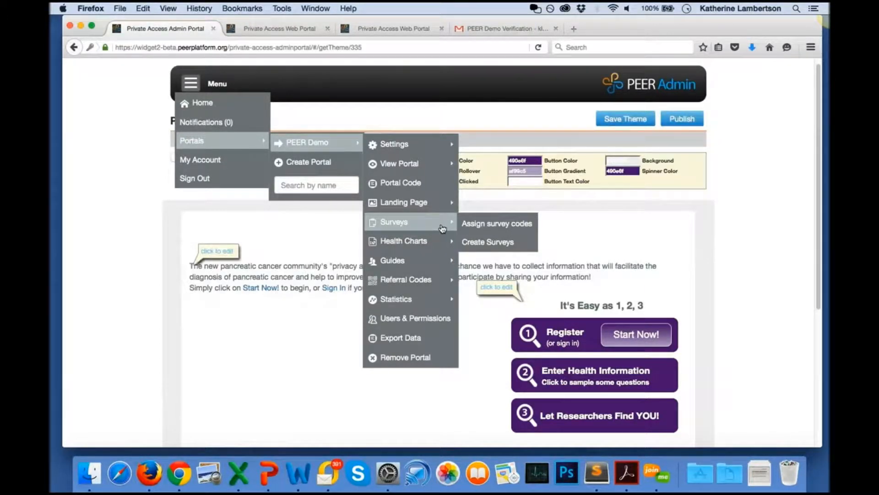
{"action": "left_click", "coordinate": [526, 241]}
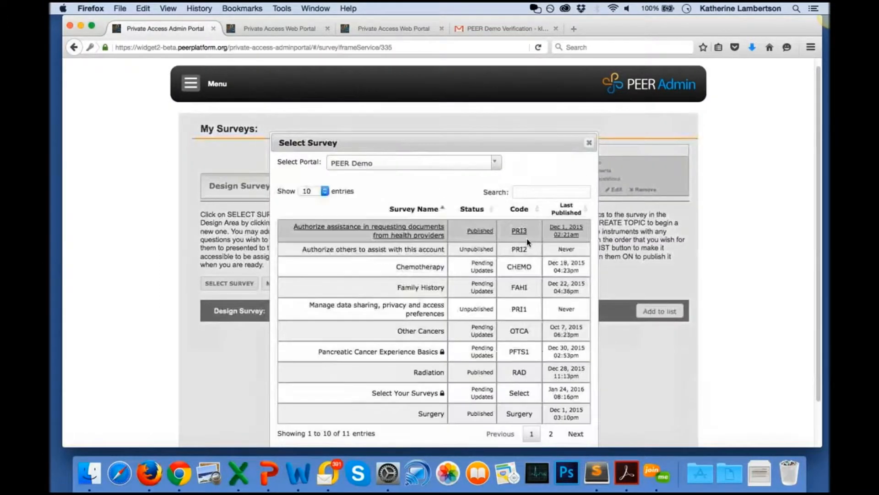
{"action": "left_click", "coordinate": [589, 143]}
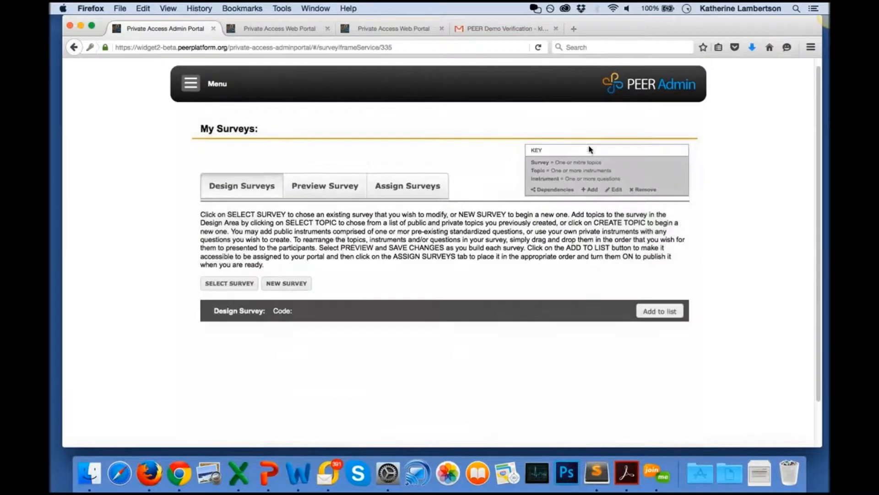
{"action": "left_click", "coordinate": [425, 188]}
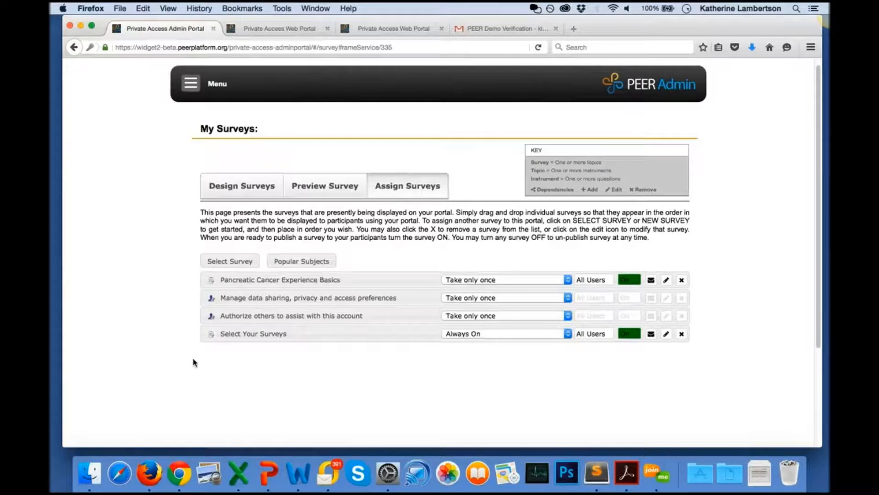
View the participant's dashboard in the web portal and expand the completed activities for February 2016.
{"action": "left_click", "coordinate": [358, 32]}
{"action": "left_click", "coordinate": [258, 100]}
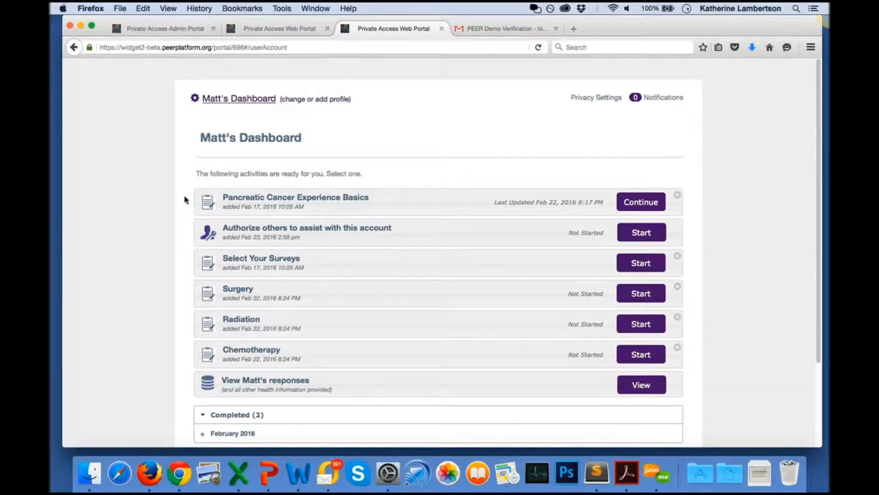
{"action": "left_click", "coordinate": [228, 434]}
{"action": "left_click_drag", "start_coordinate": [817, 274], "coordinate": [815, 316]}
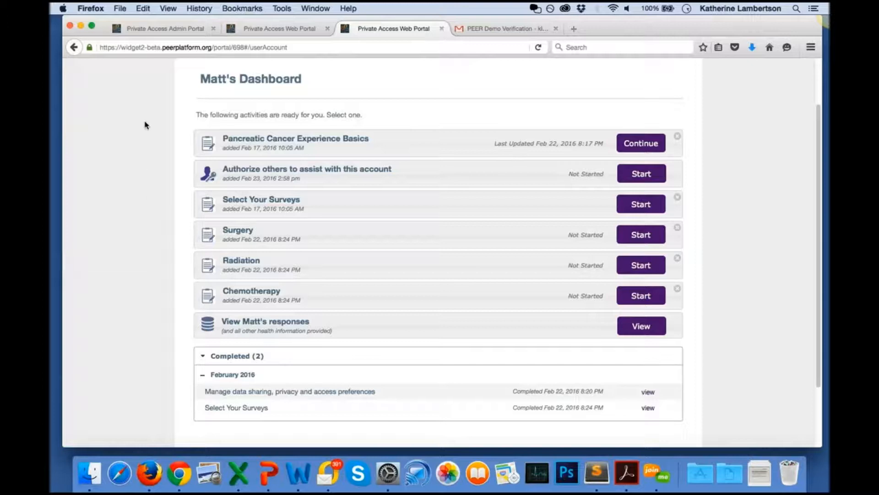
Return to the admin portal and set the Select Your Surveys survey to Push on demand.
{"action": "left_click", "coordinate": [173, 32]}
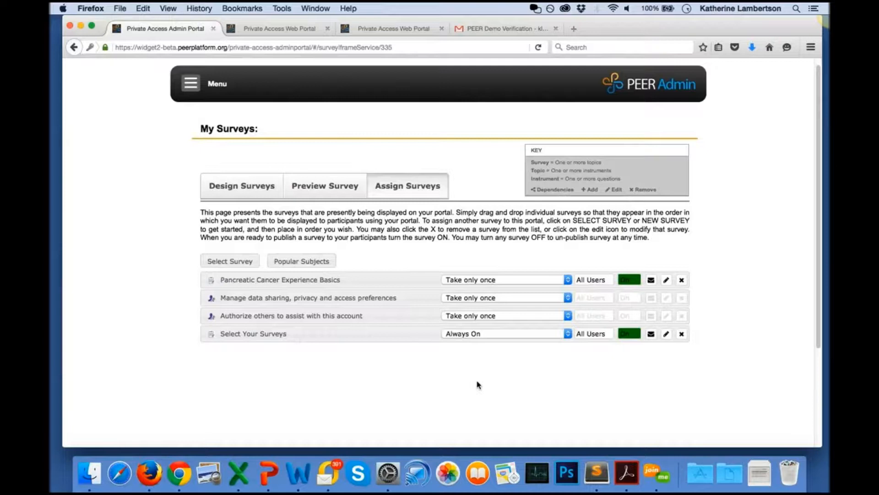
{"action": "left_click", "coordinate": [509, 335]}
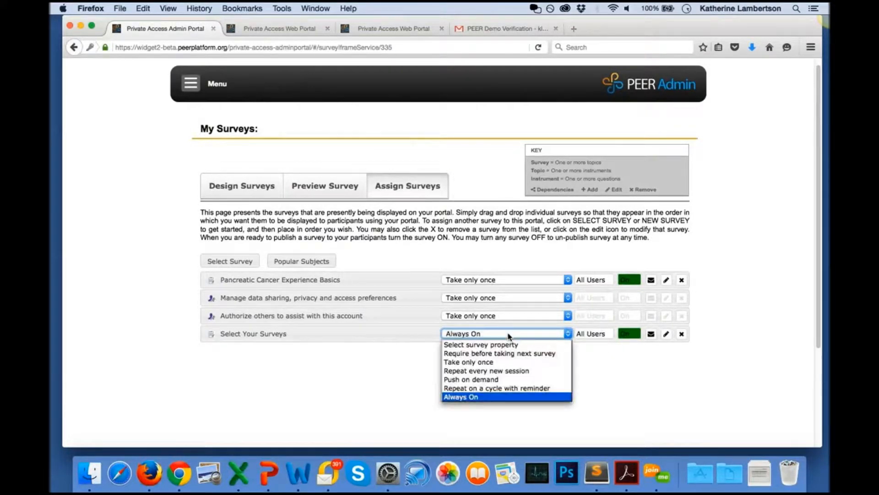
{"action": "left_click", "coordinate": [563, 382]}
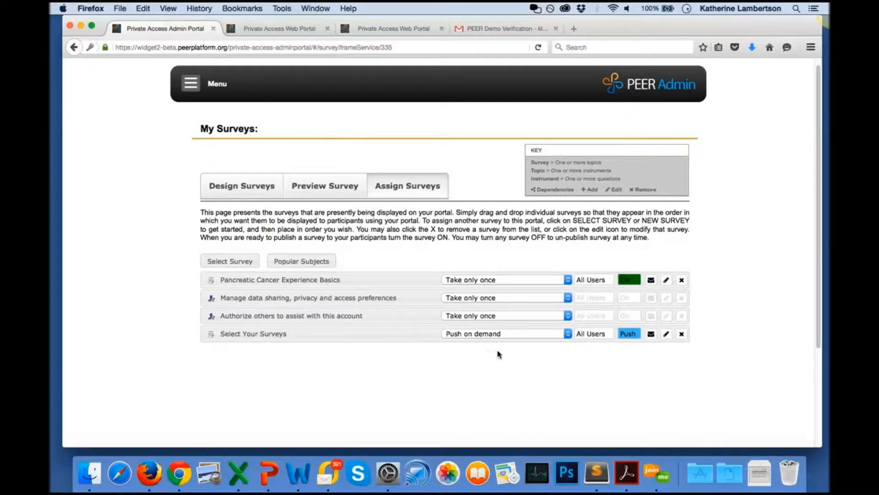
Examine the participant list options for publishing the Select Your Surveys survey, and close them without saving.
{"action": "left_click", "coordinate": [608, 336]}
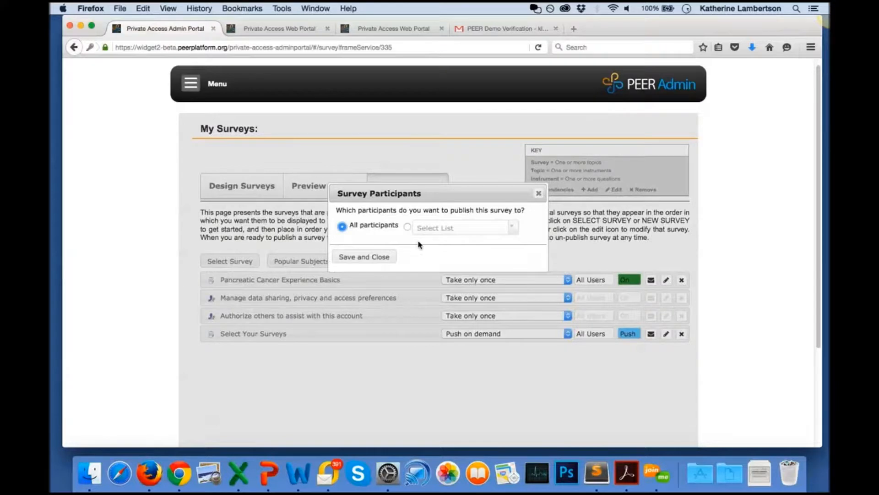
{"action": "left_click", "coordinate": [408, 227]}
{"action": "left_click", "coordinate": [363, 302]}
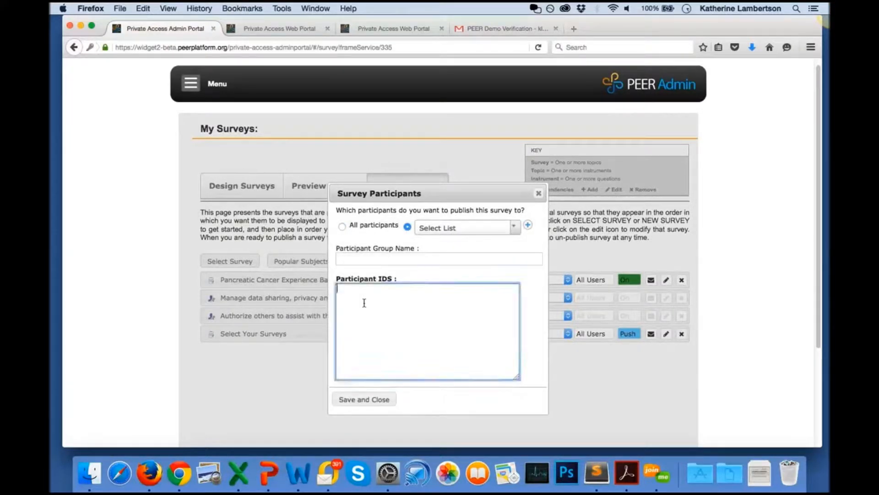
{"action": "left_click", "coordinate": [539, 193]}
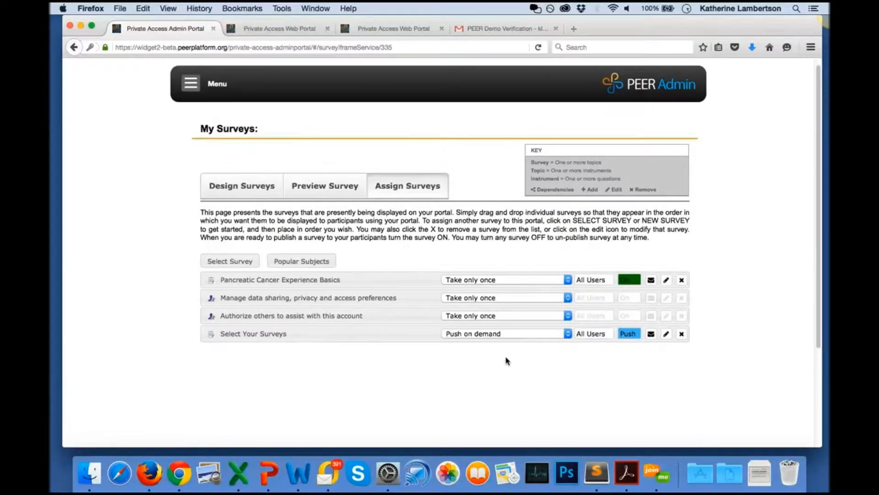
Review the term cycle choices for repeating the Select Your Surveys survey with a reminder, and set the survey to Always On.
{"action": "left_click", "coordinate": [508, 335]}
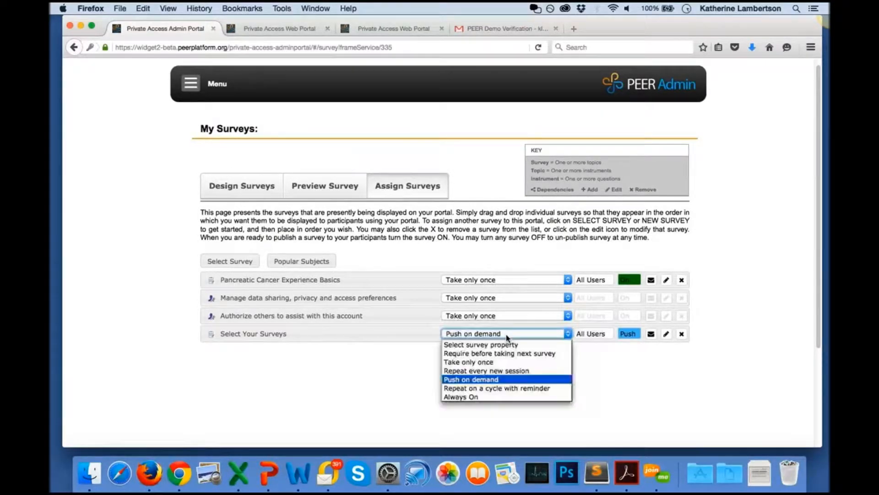
{"action": "left_click", "coordinate": [508, 389]}
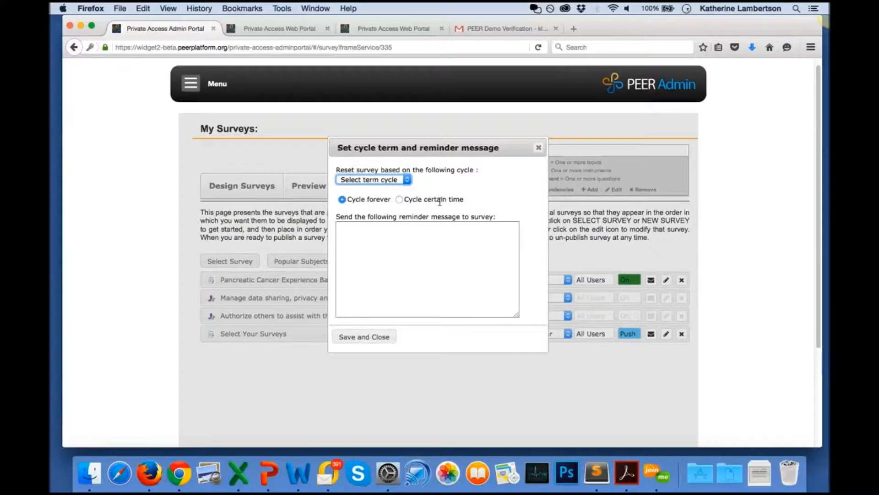
{"action": "left_click", "coordinate": [407, 180]}
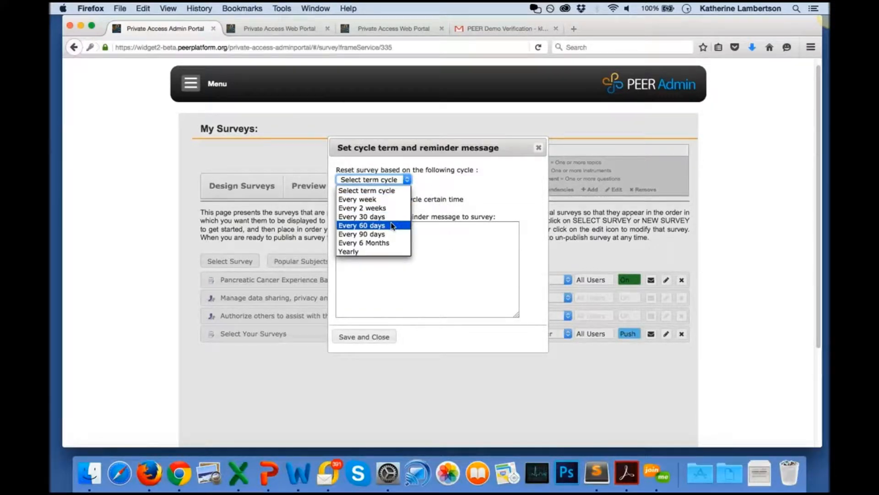
{"action": "left_click", "coordinate": [469, 183]}
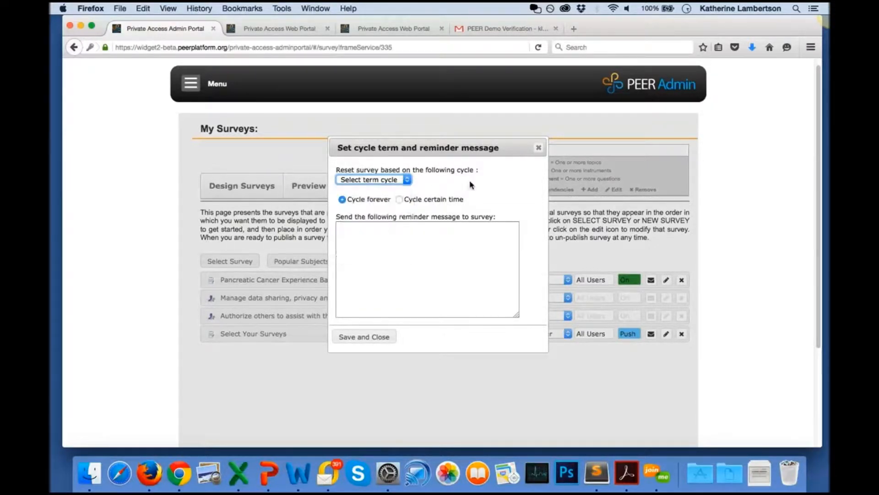
{"action": "left_click", "coordinate": [538, 147]}
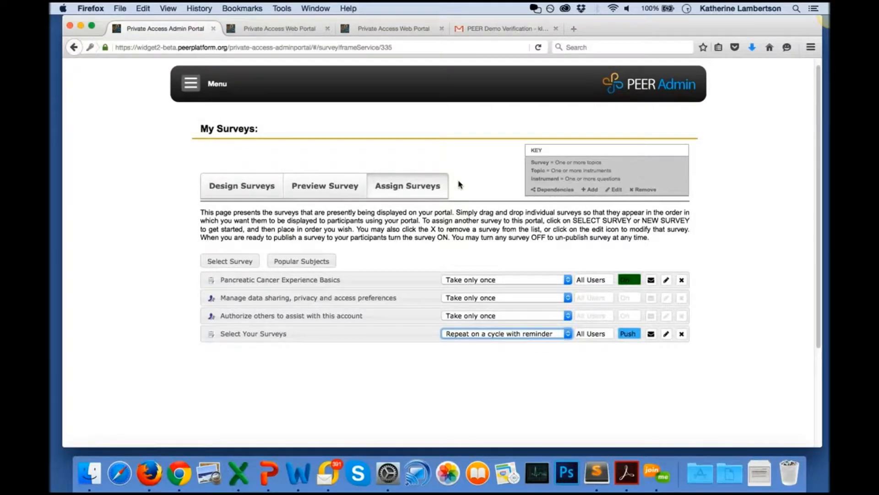
{"action": "left_click", "coordinate": [486, 333]}
{"action": "left_click", "coordinate": [475, 397]}
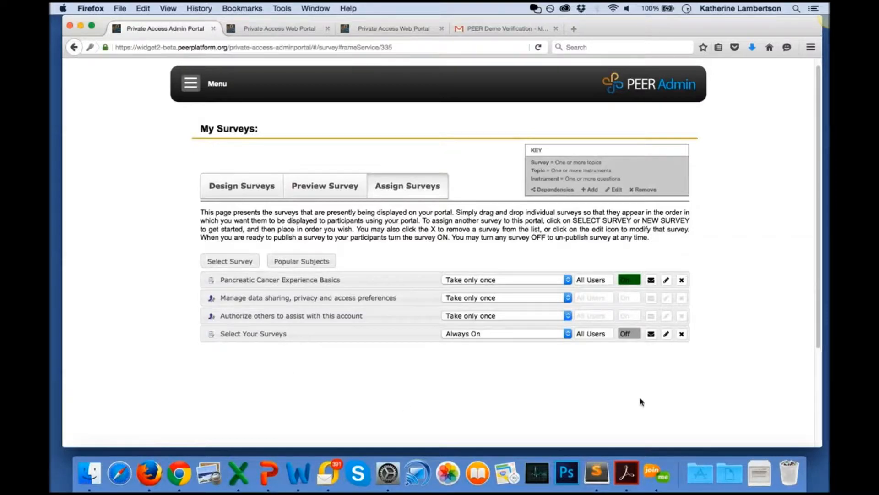
Open the Pancreatic Cancer Experience Basics survey for editing and expand its Pancreatic Cancer Diagnosis instrument.
{"action": "left_click", "coordinate": [667, 281]}
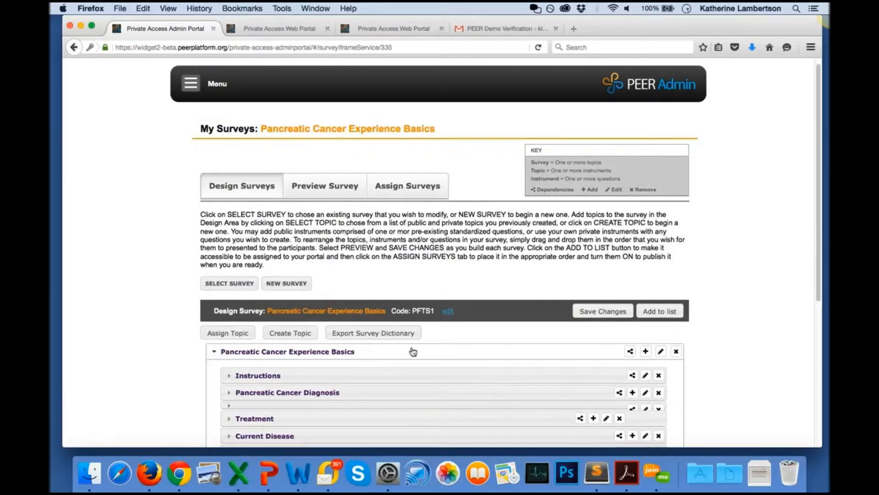
{"action": "scroll", "coordinate": [820, 266], "scroll_direction": "down", "scroll_amount": 5}
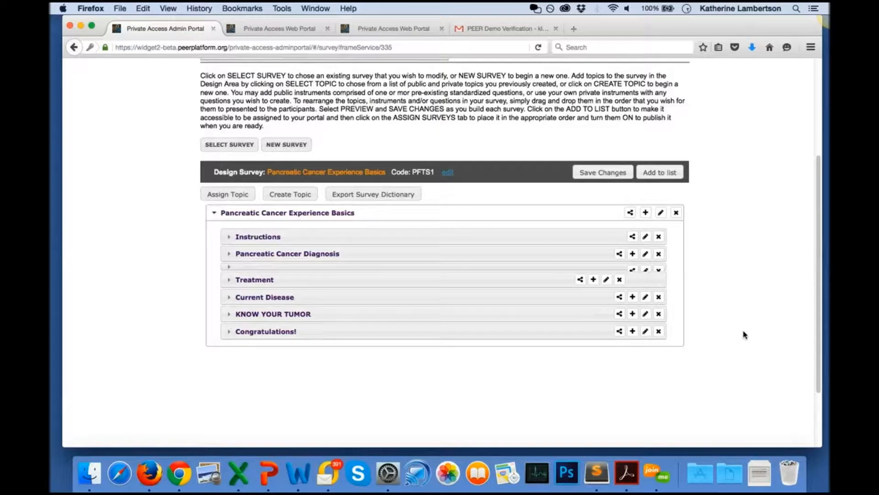
{"action": "left_click", "coordinate": [572, 255]}
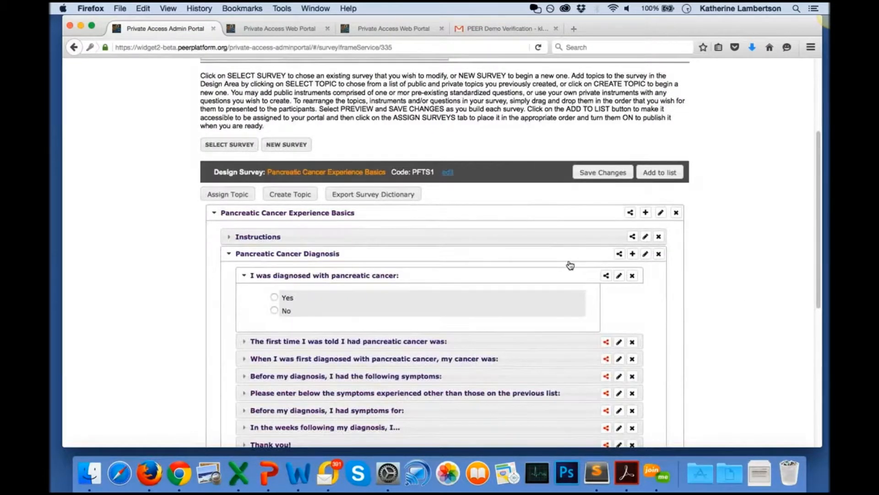
Examine the question types and existing questions available for the Pancreatic Cancer Diagnosis instrument, and close without adding any.
{"action": "left_click", "coordinate": [632, 255]}
{"action": "left_click", "coordinate": [421, 180]}
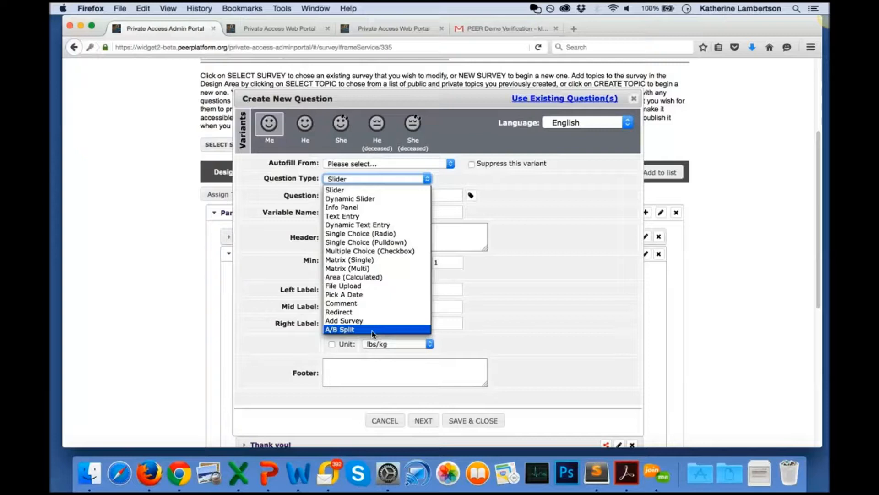
{"action": "left_click", "coordinate": [382, 423]}
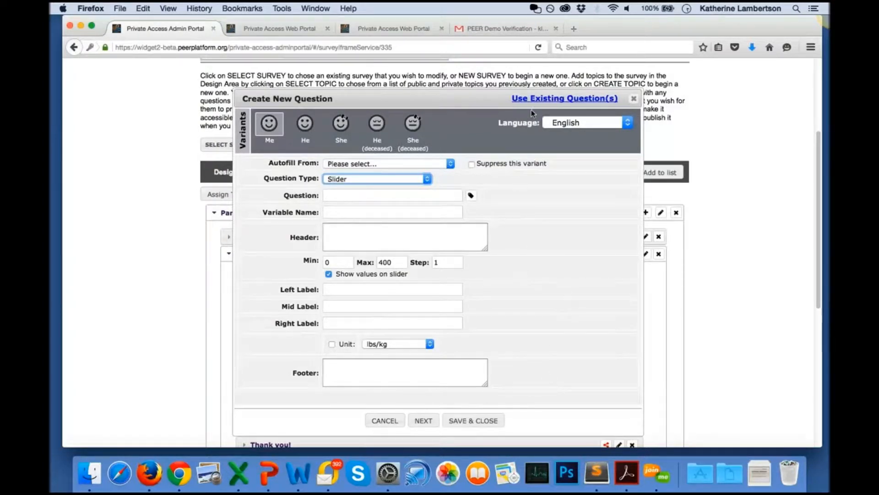
{"action": "left_click", "coordinate": [537, 99]}
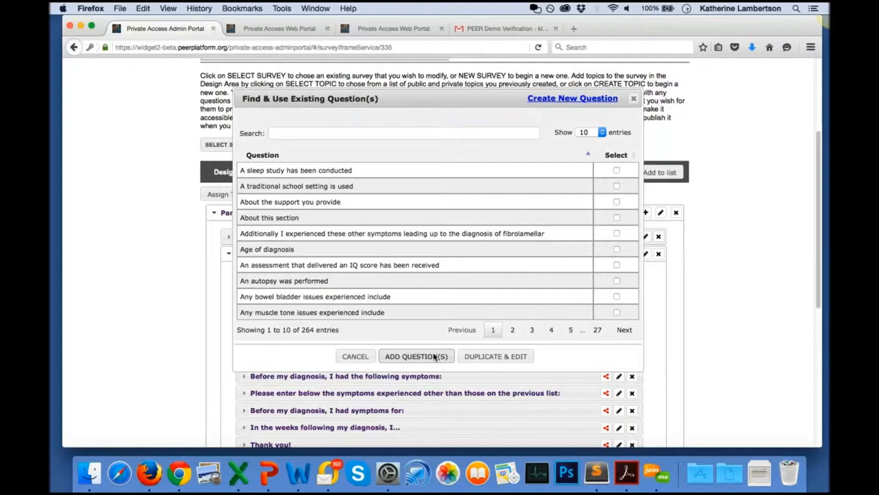
{"action": "left_click", "coordinate": [634, 98]}
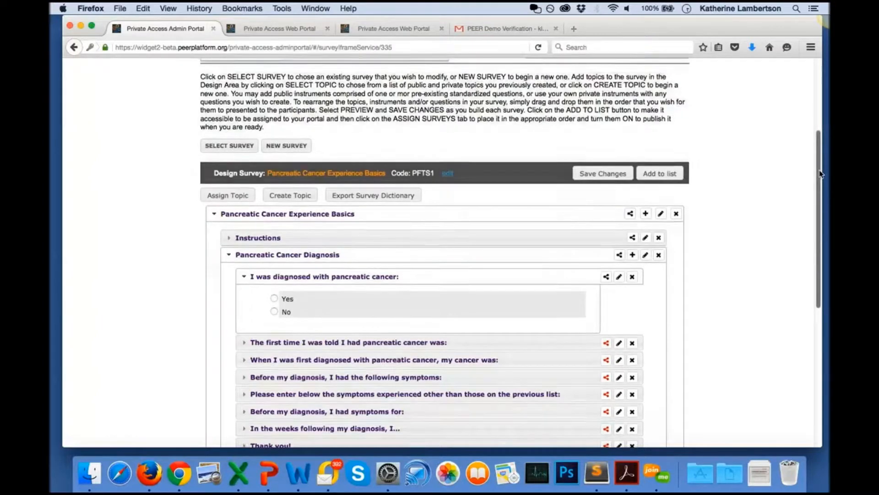
Examine the administration options for the PEER Demo portal, including its Settings and Guides entries.
{"action": "scroll", "coordinate": [820, 195], "scroll_direction": "up", "scroll_amount": 5}
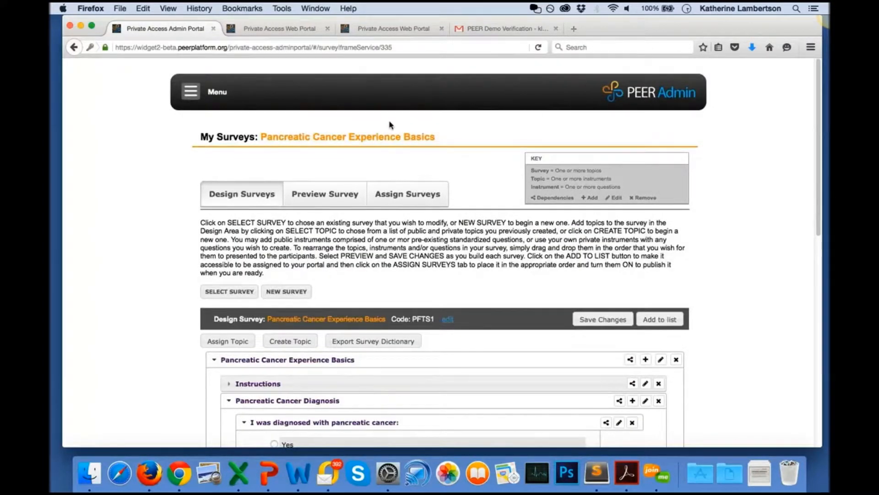
{"action": "left_click", "coordinate": [192, 92]}
{"action": "mouse_move", "coordinate": [216, 149]}
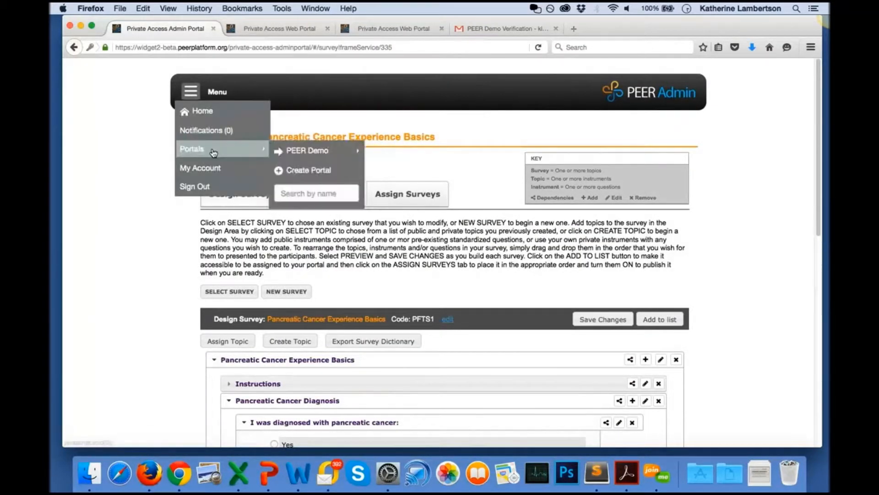
{"action": "mouse_move", "coordinate": [320, 150]}
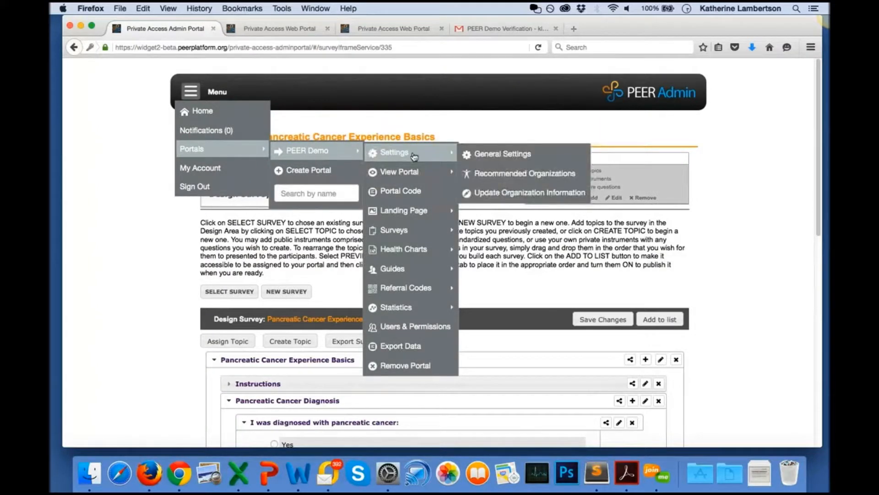
{"action": "mouse_move", "coordinate": [410, 274]}
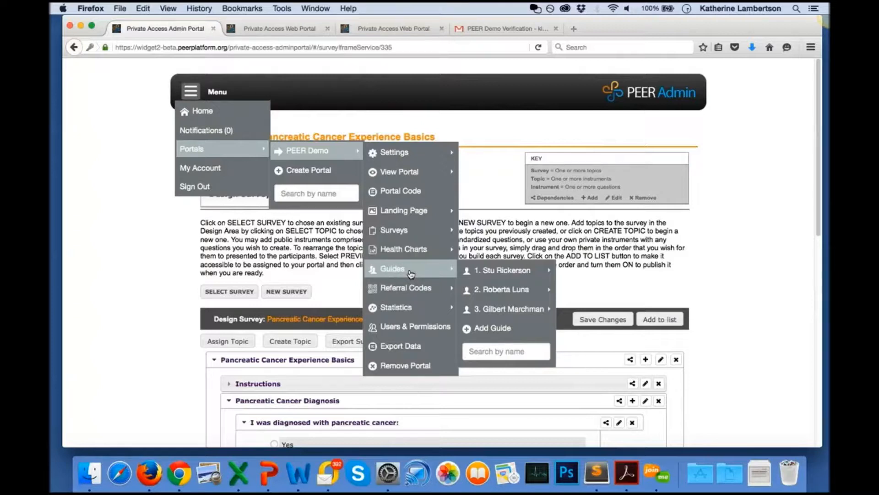
{"action": "mouse_move", "coordinate": [438, 154]}
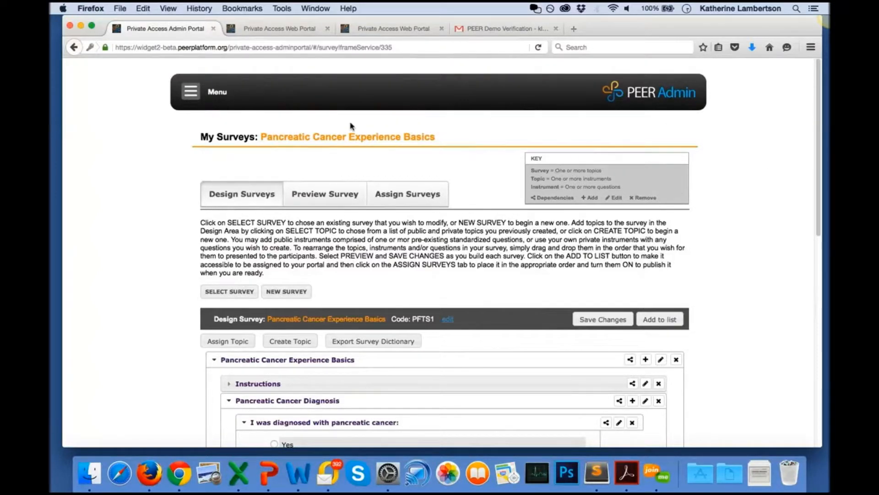
Return to the admin home page and load the statistics for the Pancreatic Cancer Experience Basics survey.
{"action": "mouse_move", "coordinate": [198, 109]}
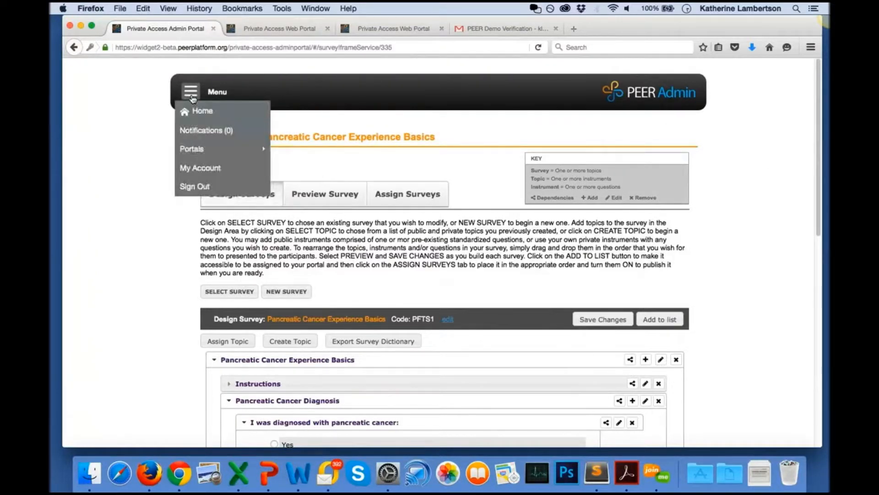
{"action": "left_click", "coordinate": [214, 114]}
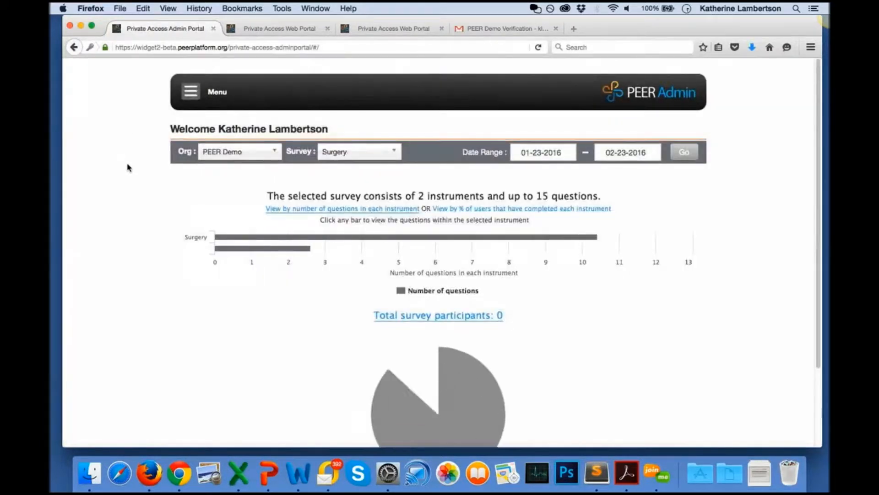
{"action": "left_click", "coordinate": [355, 154]}
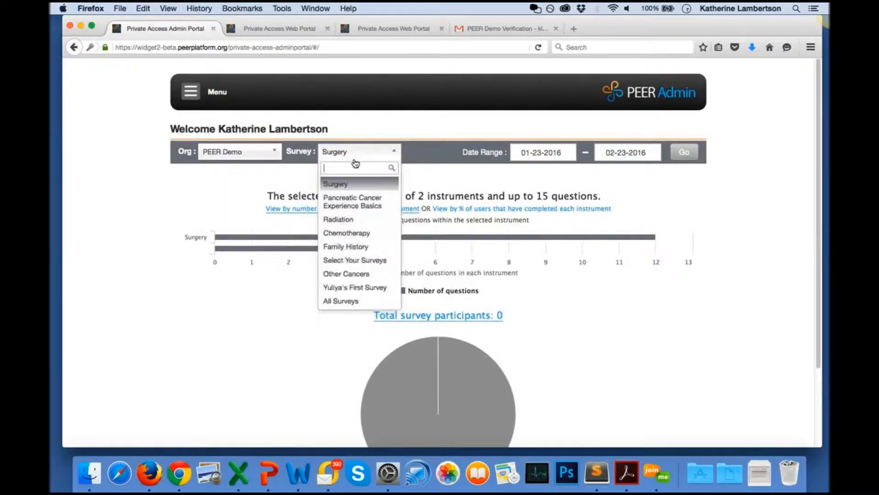
{"action": "left_click", "coordinate": [359, 204]}
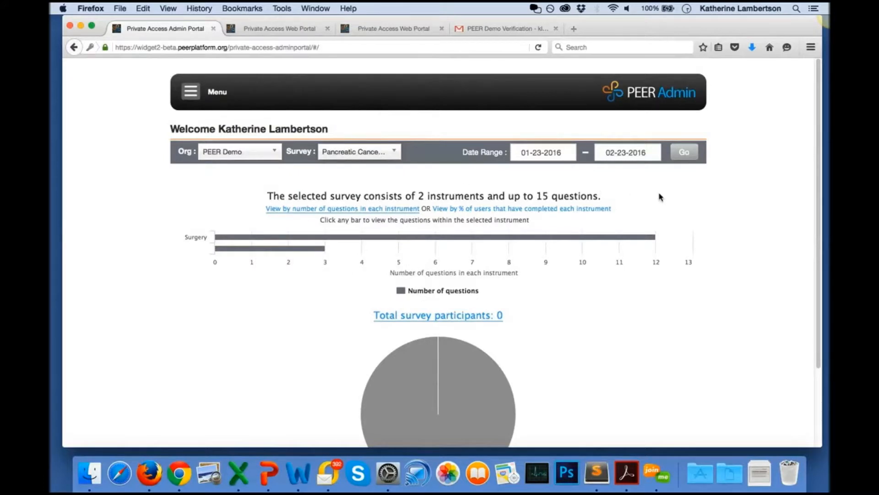
{"action": "left_click", "coordinate": [688, 155]}
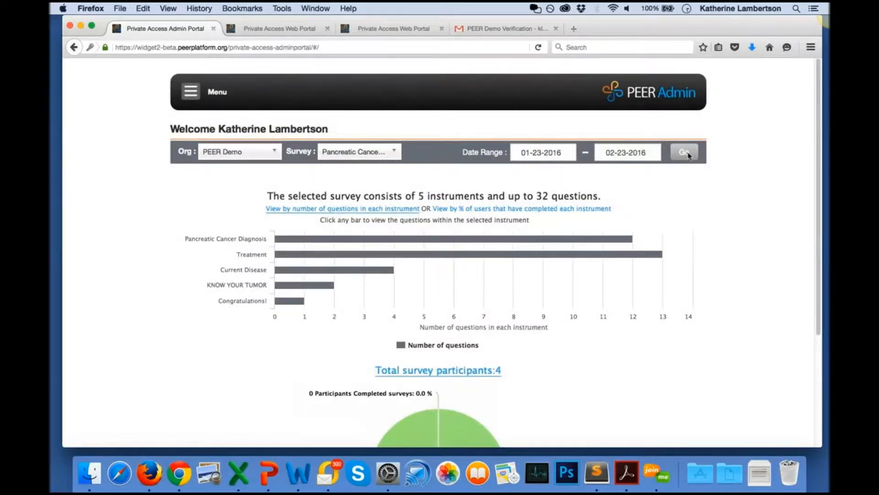
{"action": "left_click_drag", "start_coordinate": [818, 139], "coordinate": [816, 183]}
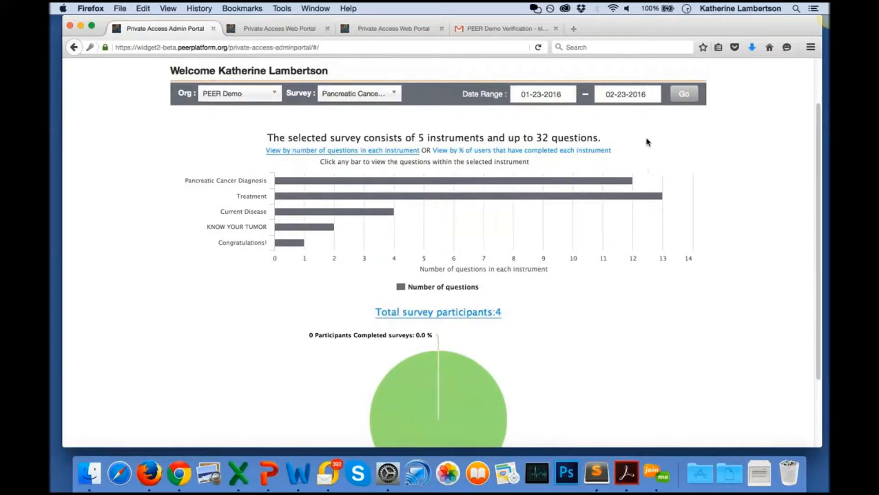
Check which surveys can be reported on, and chart the percentage of users that have completed each instrument.
{"action": "left_click", "coordinate": [387, 93]}
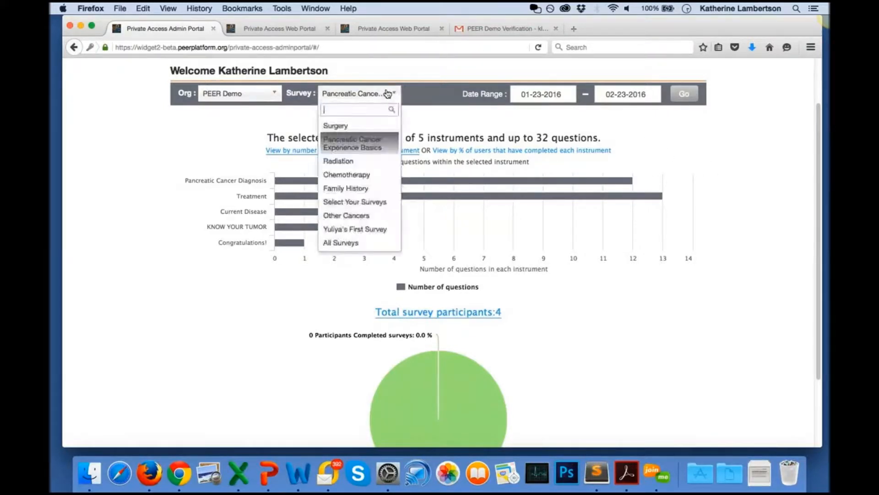
{"action": "left_click", "coordinate": [557, 110]}
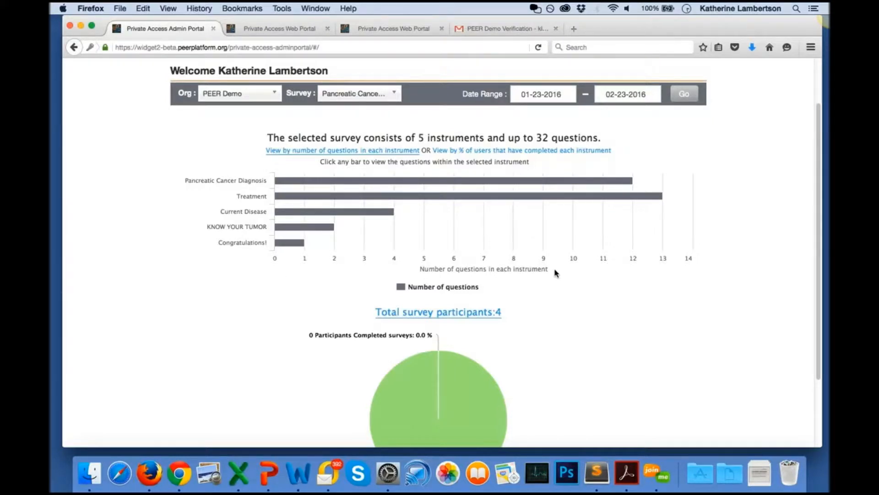
{"action": "left_click", "coordinate": [502, 151]}
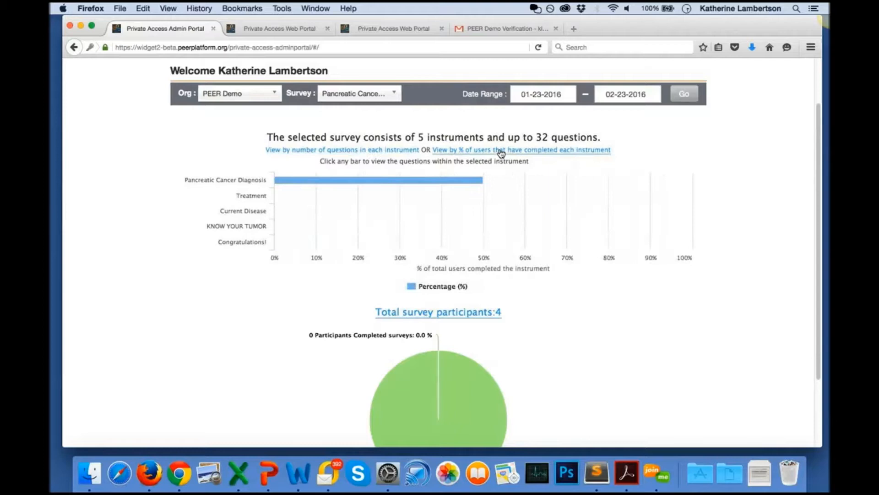
{"action": "mouse_move", "coordinate": [476, 182]}
Set the start of the statistics date range to 09-01-2015 and refresh the survey charts.
{"action": "left_click", "coordinate": [537, 94]}
{"action": "left_click", "coordinate": [522, 115]}
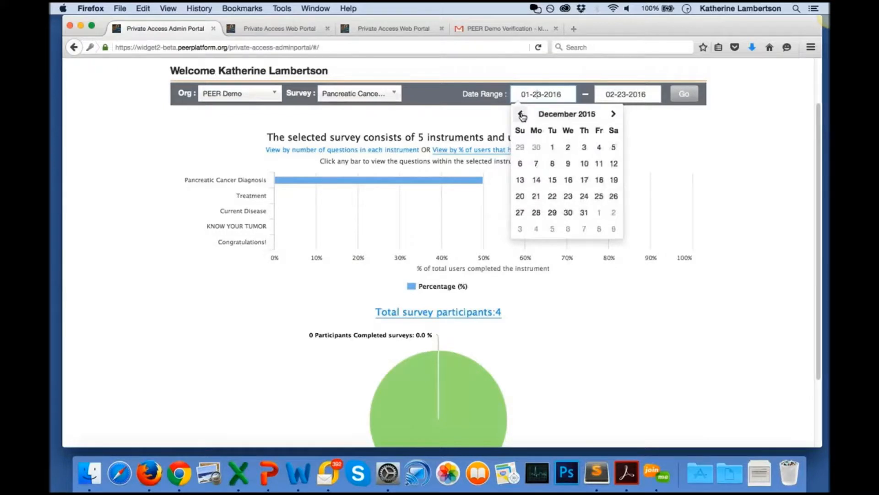
{"action": "left_click", "coordinate": [522, 114]}
{"action": "left_click", "coordinate": [521, 114]}
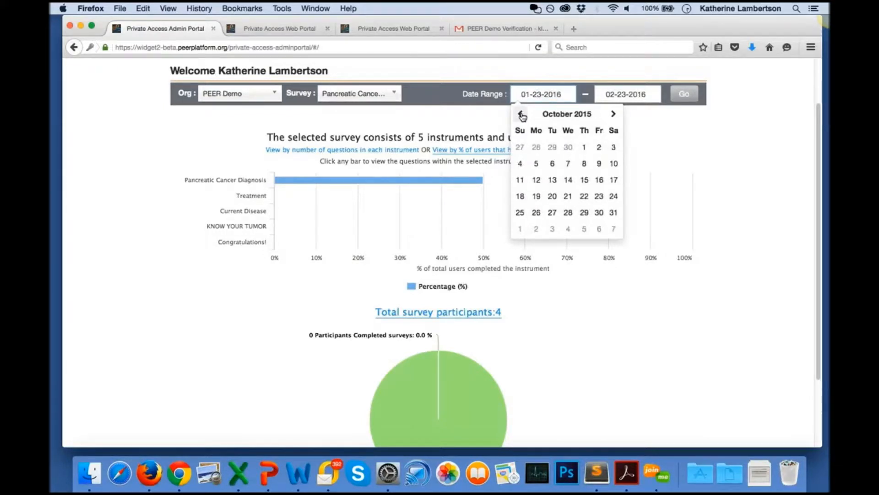
{"action": "left_click", "coordinate": [521, 114]}
{"action": "left_click", "coordinate": [553, 147]}
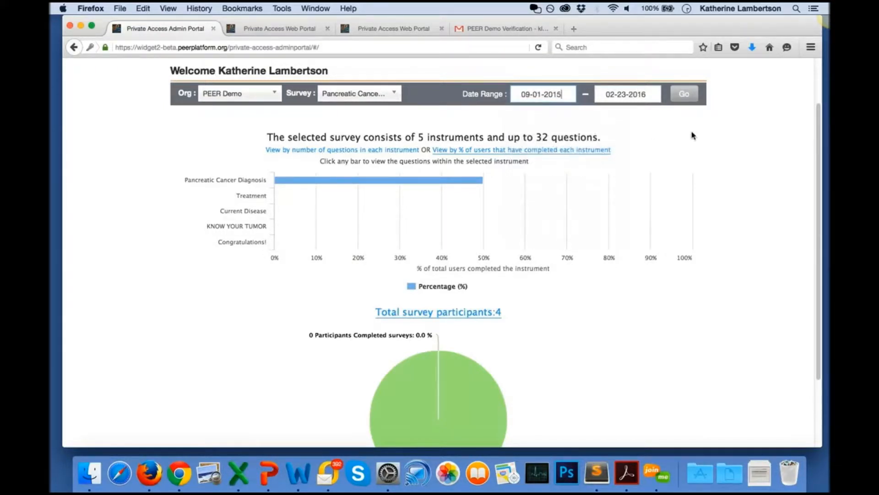
{"action": "left_click", "coordinate": [684, 97]}
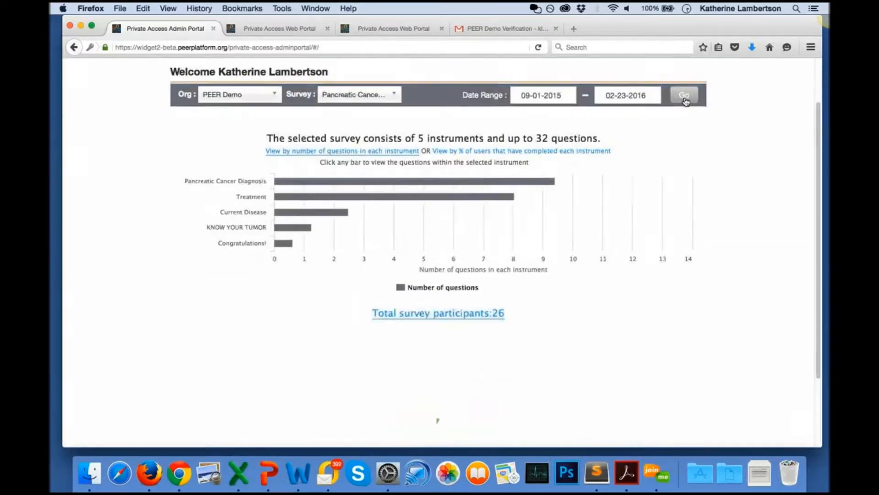
Chart the instruments by percentage of users completed, open the Treatment instrument's questions and inspect responses to the treatments received question.
{"action": "left_click", "coordinate": [479, 153]}
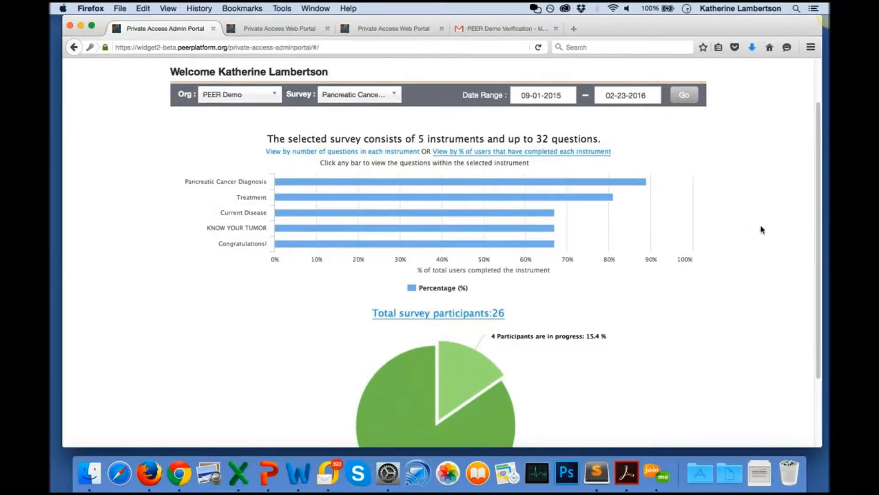
{"action": "mouse_move", "coordinate": [582, 201]}
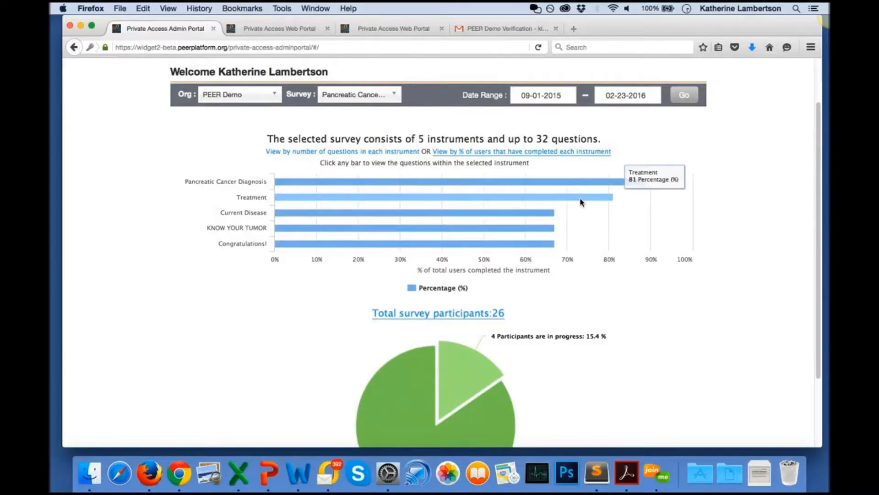
{"action": "left_click", "coordinate": [581, 200]}
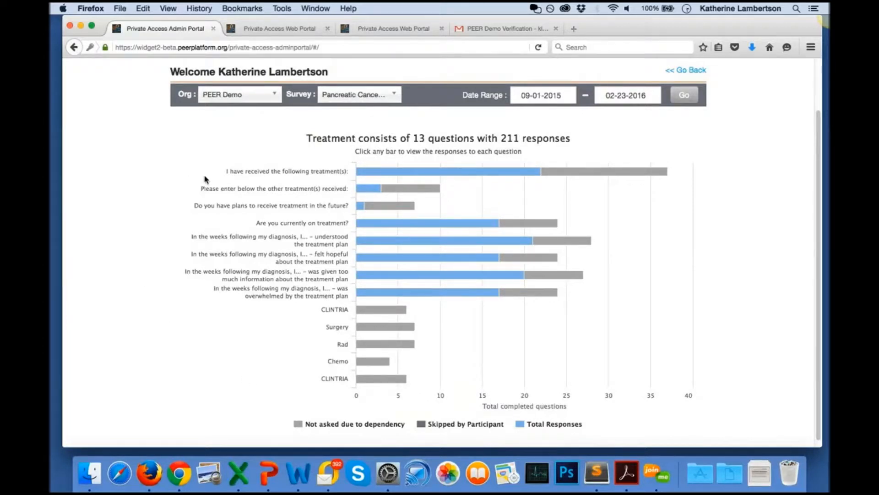
{"action": "mouse_move", "coordinate": [411, 177]}
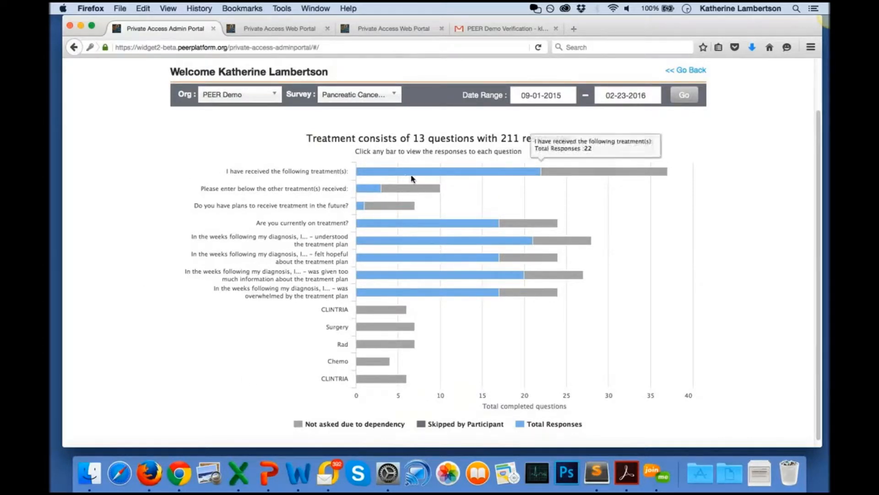
View the response chart for the treatments received question and return to the survey's instrument overview.
{"action": "left_click", "coordinate": [412, 175]}
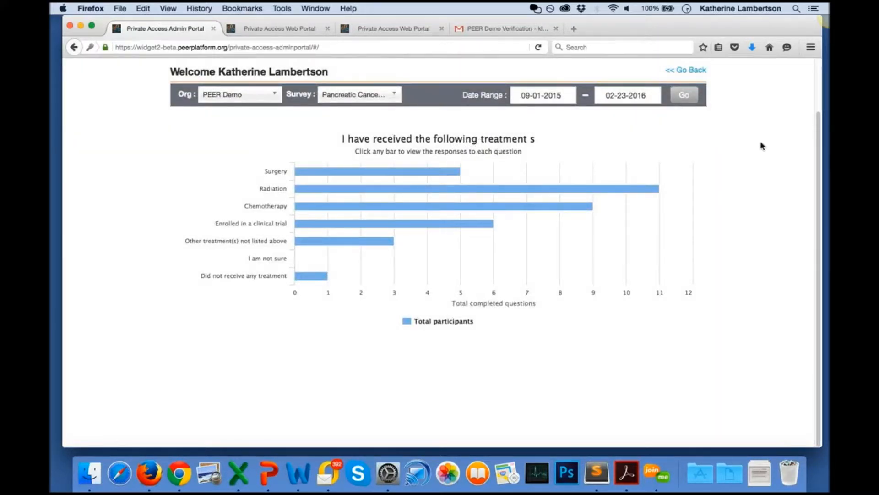
{"action": "left_click", "coordinate": [692, 72]}
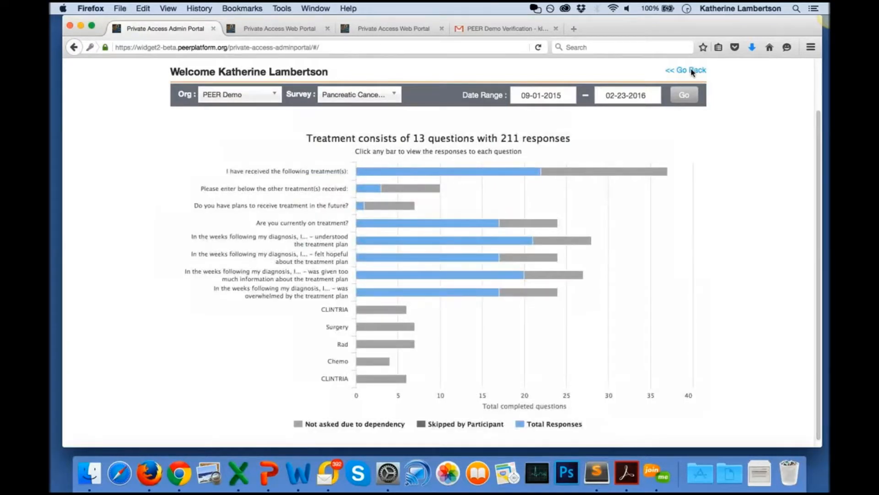
{"action": "left_click", "coordinate": [692, 72]}
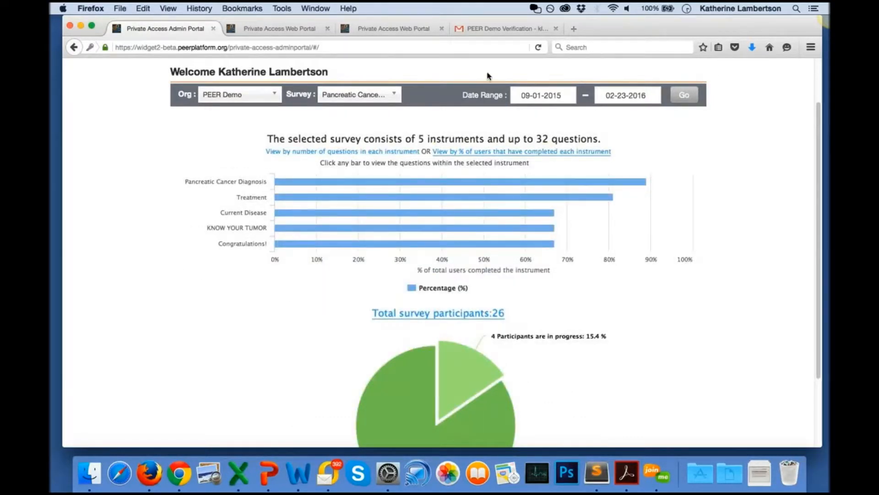
Switch to the participant's web portal and open the participant's privacy settings.
{"action": "left_click", "coordinate": [416, 29]}
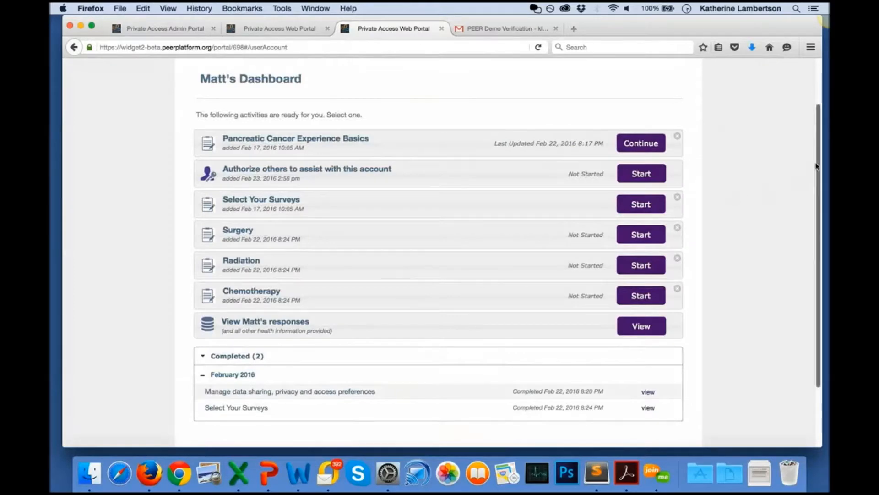
{"action": "left_click", "coordinate": [601, 97]}
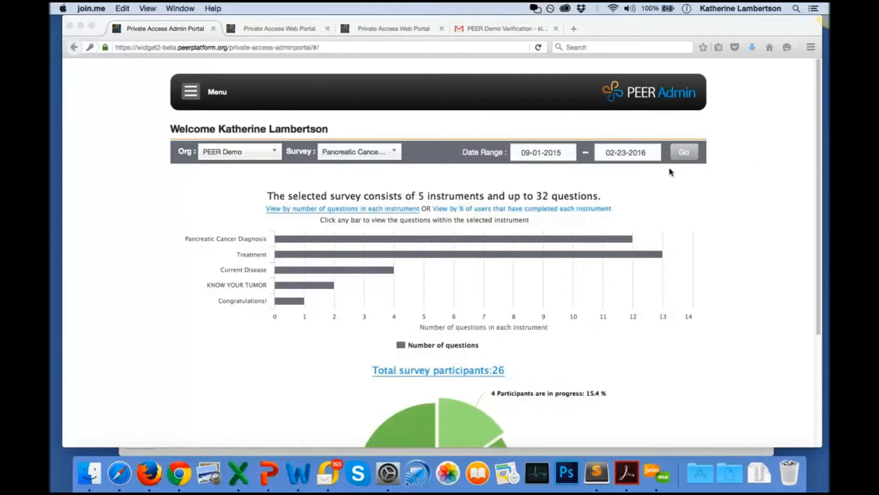
Set the start of the statistics date range to 02-22-2016, refresh the survey charts and list the survey participants.
{"action": "left_click", "coordinate": [555, 154]}
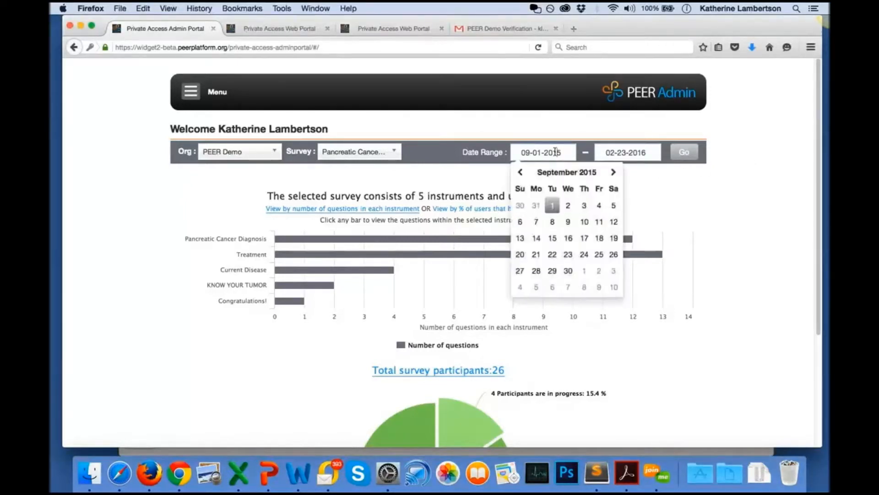
{"action": "left_click", "coordinate": [613, 172]}
{"action": "left_click", "coordinate": [613, 173]}
{"action": "left_click", "coordinate": [613, 173]}
{"action": "left_click", "coordinate": [613, 173]}
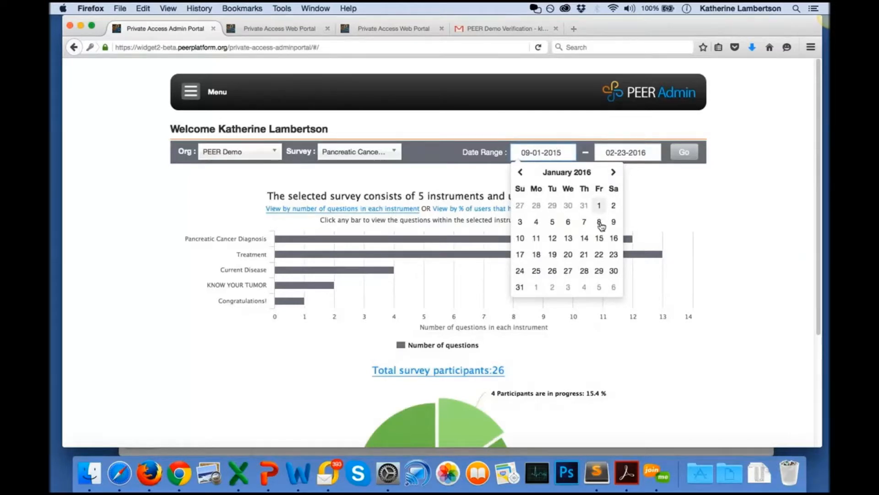
{"action": "left_click", "coordinate": [614, 174]}
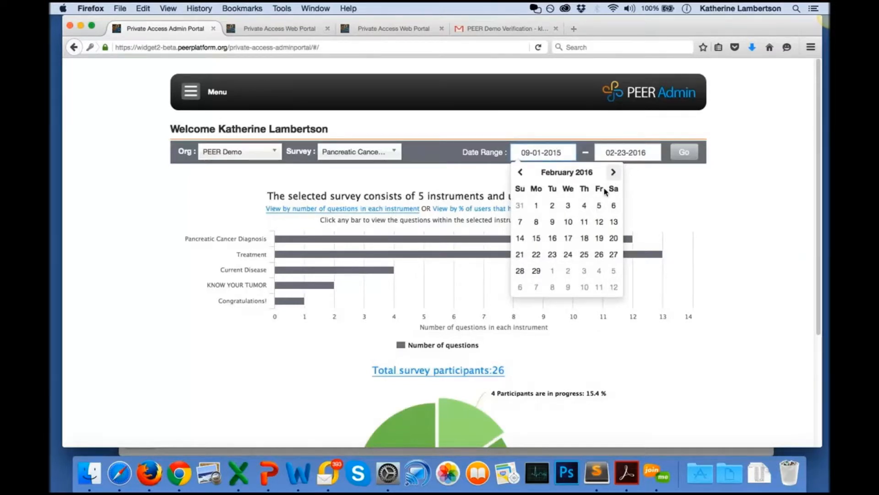
{"action": "left_click", "coordinate": [536, 254]}
{"action": "left_click", "coordinate": [687, 150]}
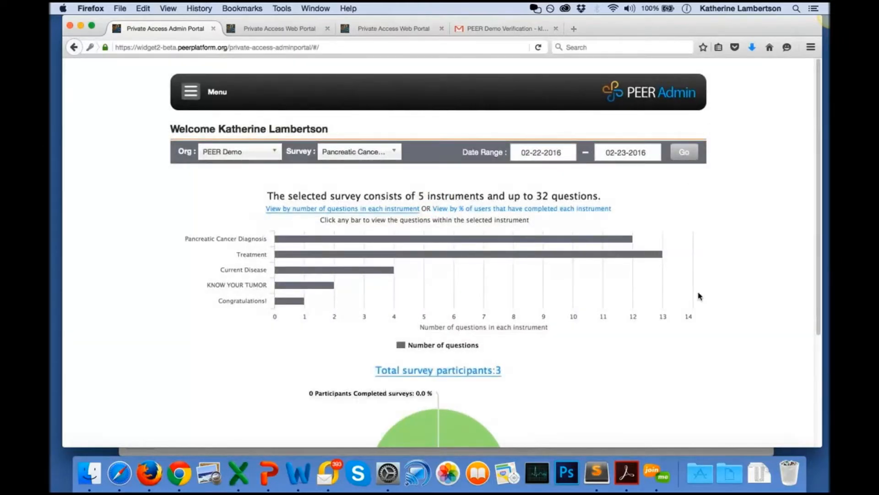
{"action": "left_click", "coordinate": [495, 372]}
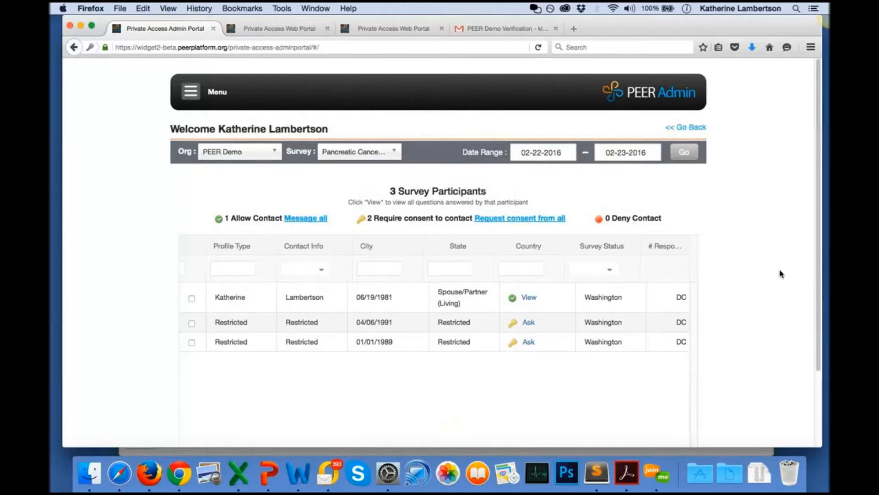
{"action": "left_click_drag", "start_coordinate": [820, 226], "coordinate": [819, 304]}
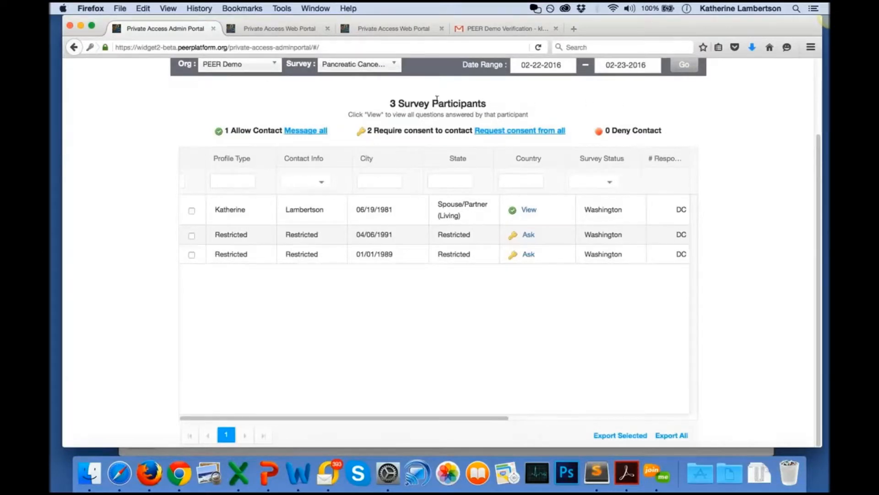
Open the participant's contact information from the dashboard settings in the participant portal.
{"action": "left_click", "coordinate": [383, 30]}
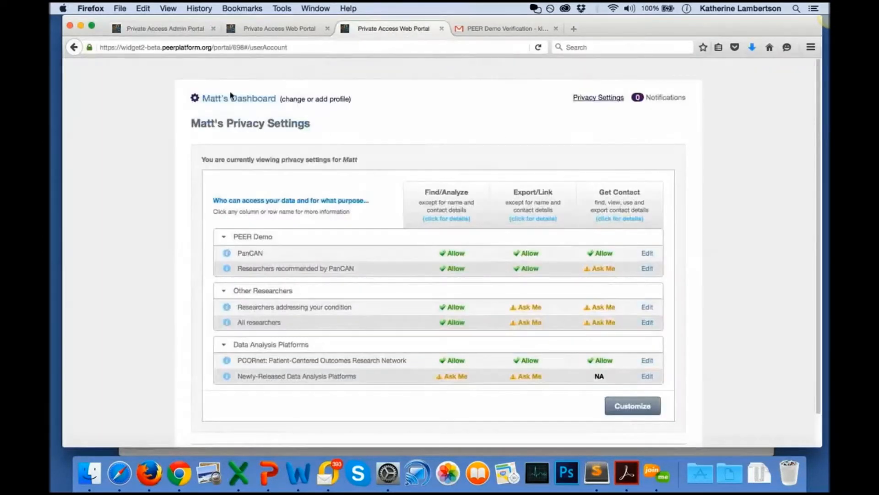
{"action": "left_click", "coordinate": [195, 98]}
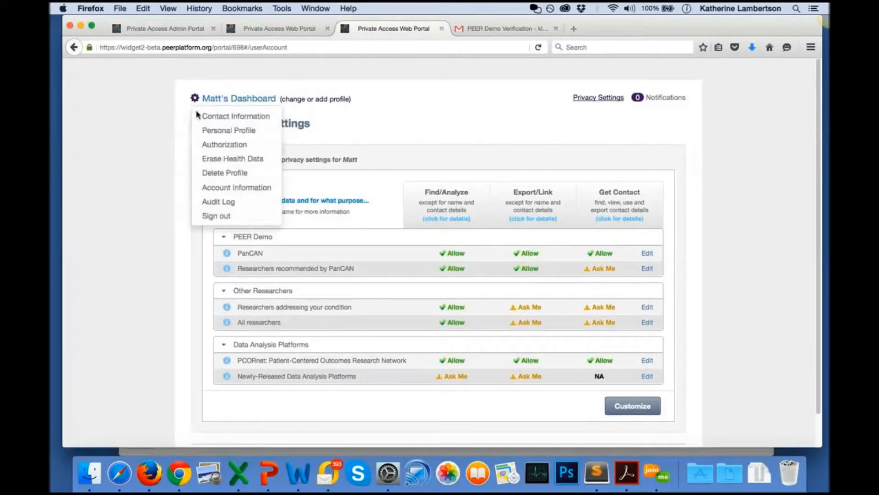
{"action": "left_click", "coordinate": [199, 115]}
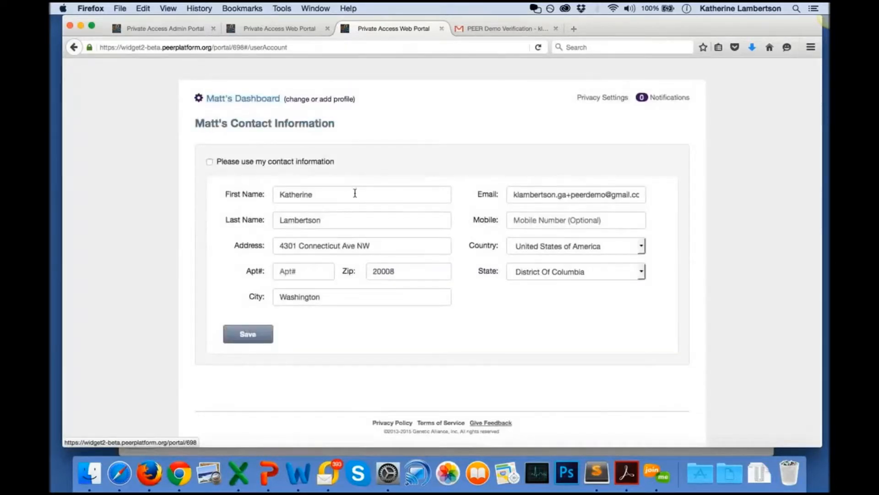
Return to the admin portal's participant list and view the contact details of the participant who allows contact.
{"action": "left_click", "coordinate": [177, 31]}
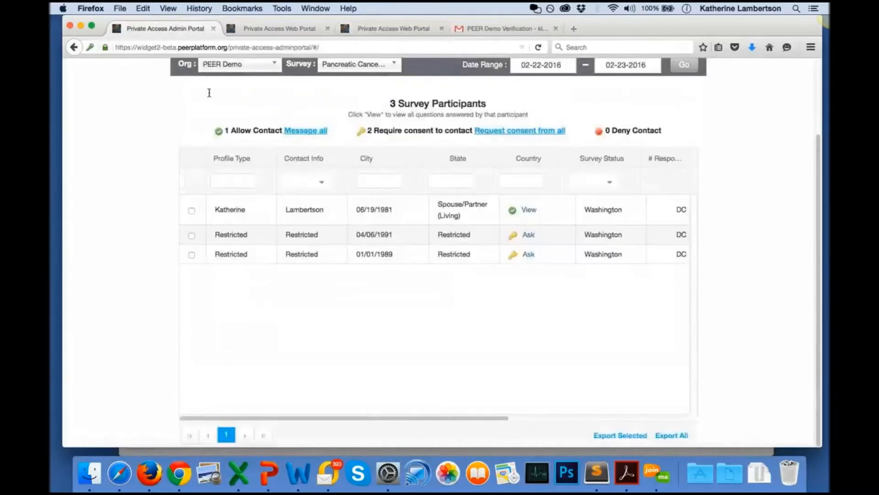
{"action": "left_click", "coordinate": [532, 210]}
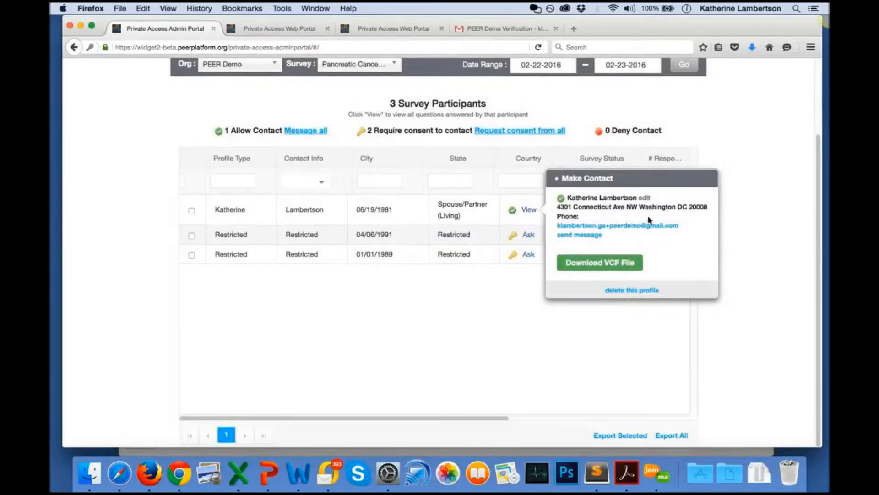
{"action": "left_click", "coordinate": [774, 243]}
View all survey responses given by the participant who allows contact, and return to the participant list.
{"action": "left_click_drag", "start_coordinate": [507, 420], "coordinate": [730, 406]}
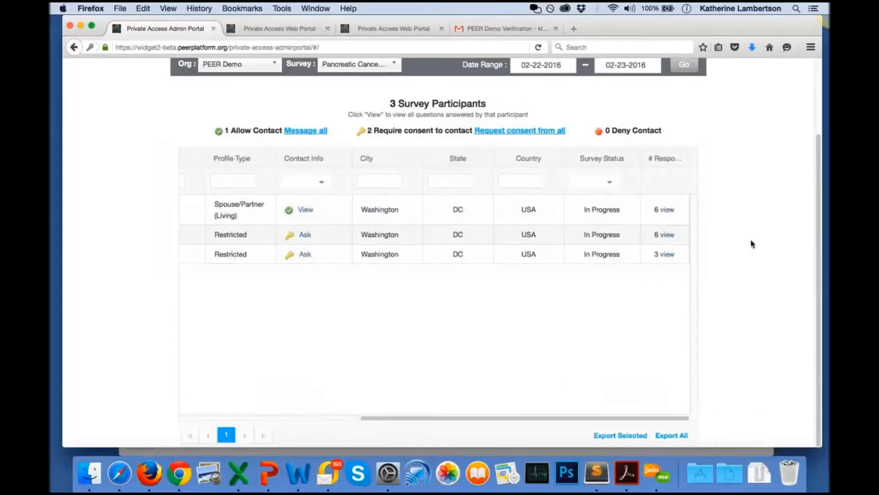
{"action": "left_click", "coordinate": [667, 210]}
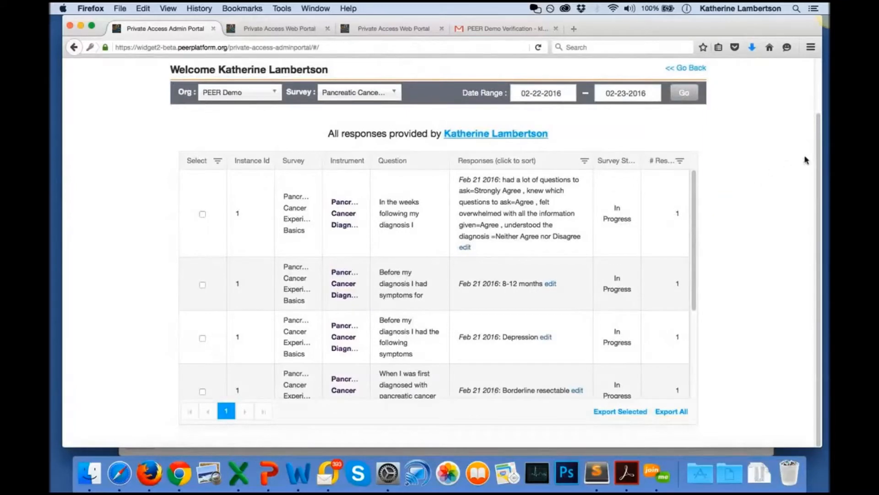
{"action": "scroll", "coordinate": [817, 119], "scroll_direction": "up", "scroll_amount": 3}
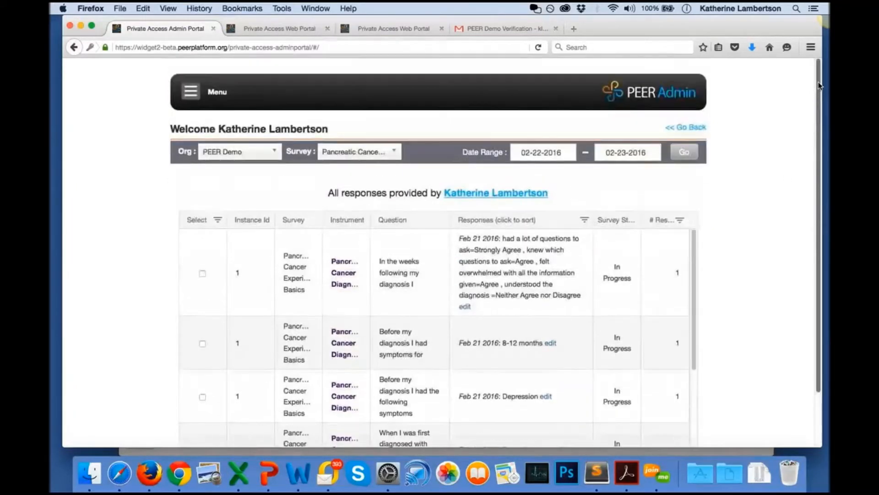
{"action": "left_click", "coordinate": [695, 129]}
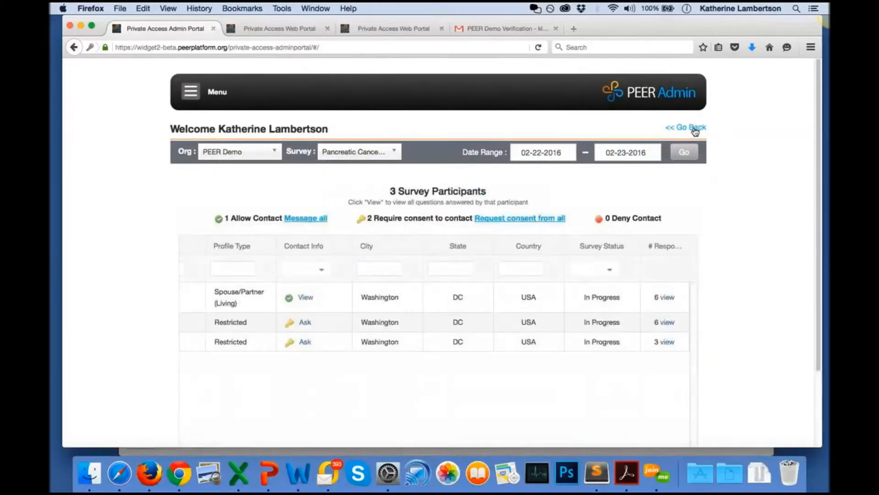
Export all participants with contact information and survey data for all data, and open the downloaded file in Microsoft Excel.
{"action": "scroll", "coordinate": [820, 124], "scroll_direction": "down", "scroll_amount": 3}
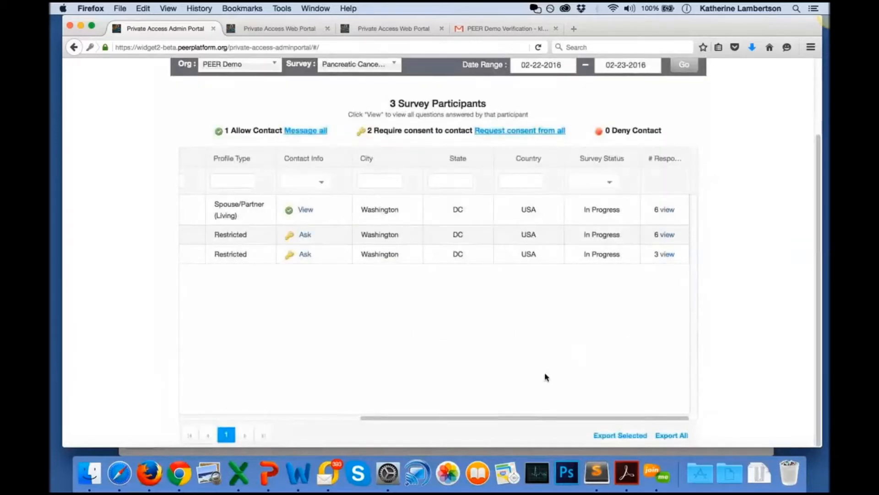
{"action": "left_click_drag", "start_coordinate": [512, 420], "coordinate": [308, 408]}
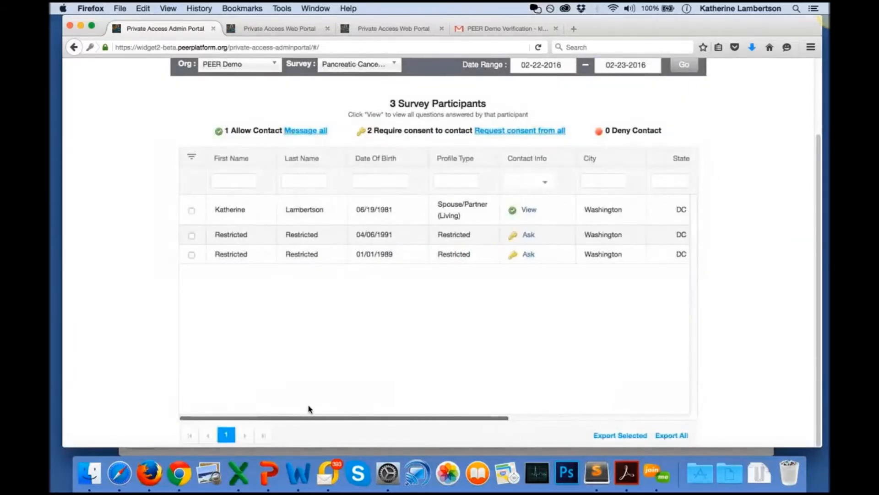
{"action": "left_click", "coordinate": [669, 435]}
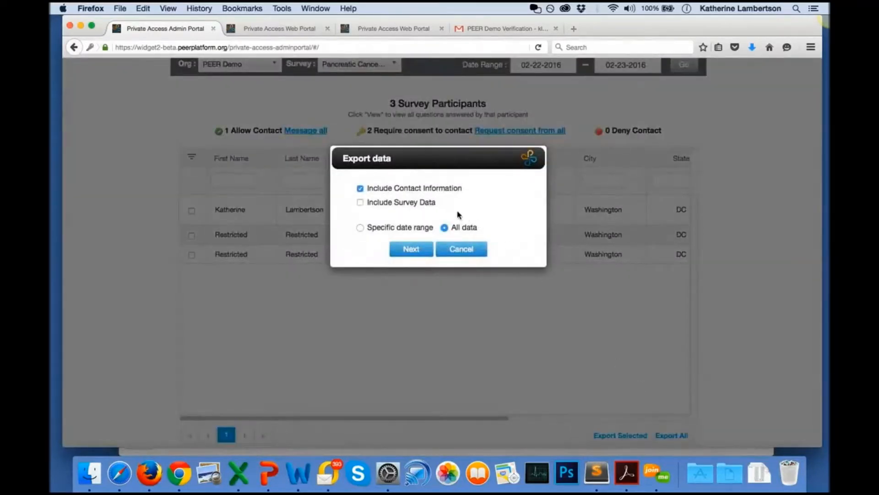
{"action": "left_click", "coordinate": [360, 202]}
{"action": "left_click", "coordinate": [360, 228]}
{"action": "left_click", "coordinate": [444, 229]}
{"action": "left_click", "coordinate": [412, 250]}
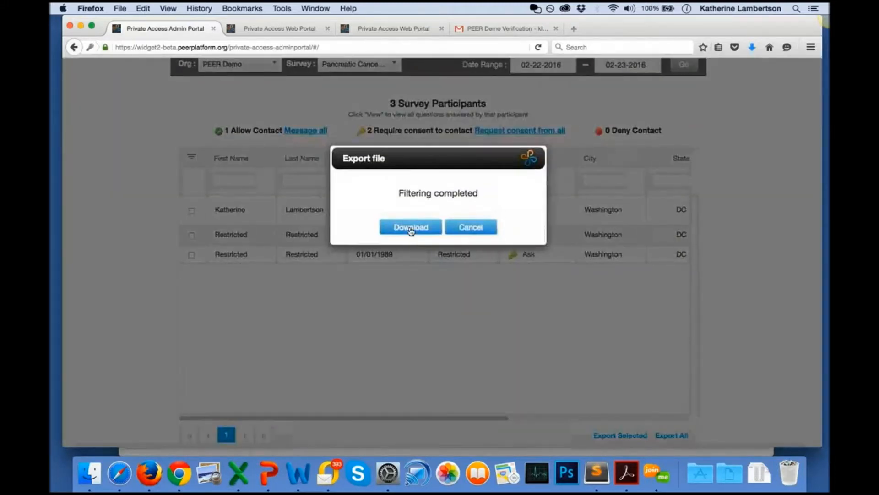
{"action": "left_click", "coordinate": [410, 228]}
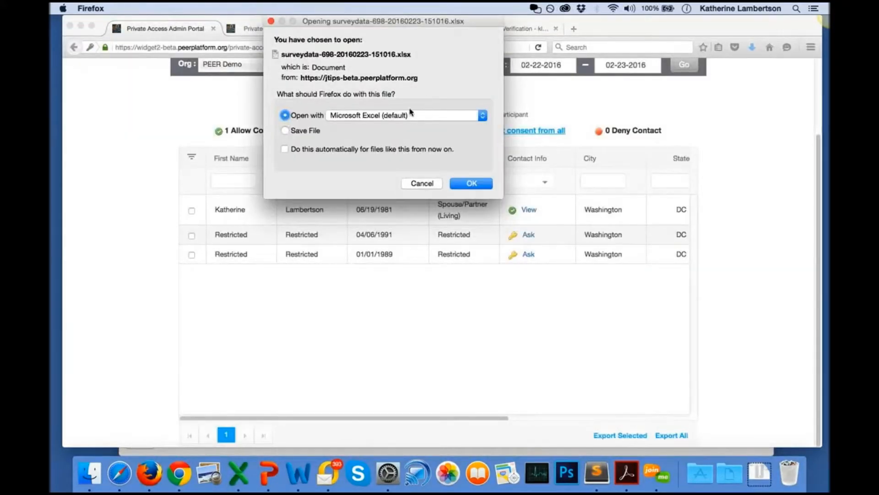
{"action": "left_click", "coordinate": [460, 181]}
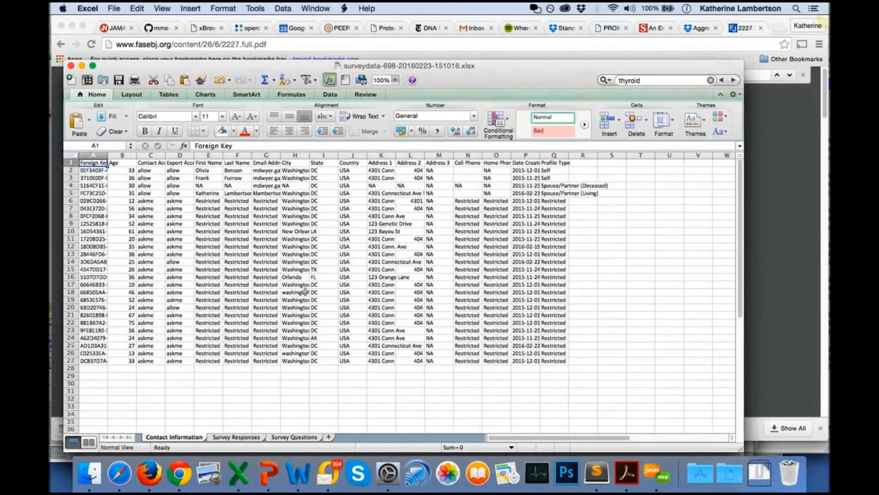
Look over the Survey Responses and Survey Questions sheets of the exported workbook, and switch back to Firefox.
{"action": "left_click", "coordinate": [244, 437]}
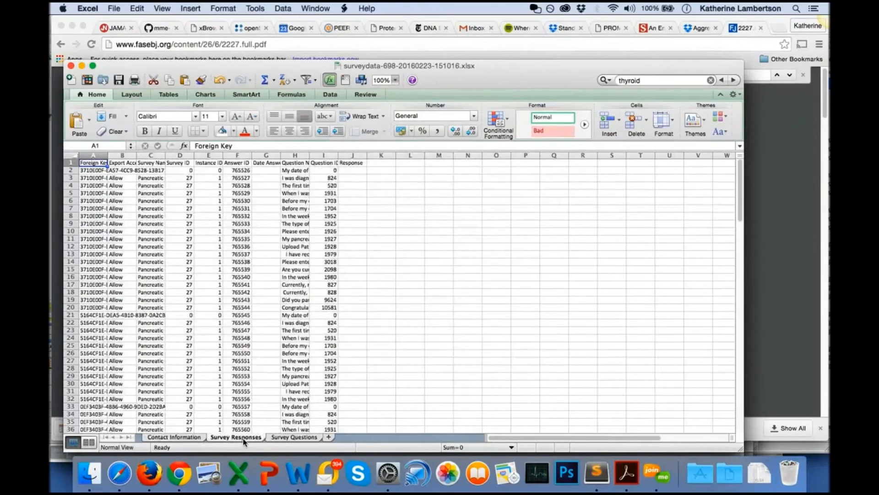
{"action": "left_click", "coordinate": [301, 438]}
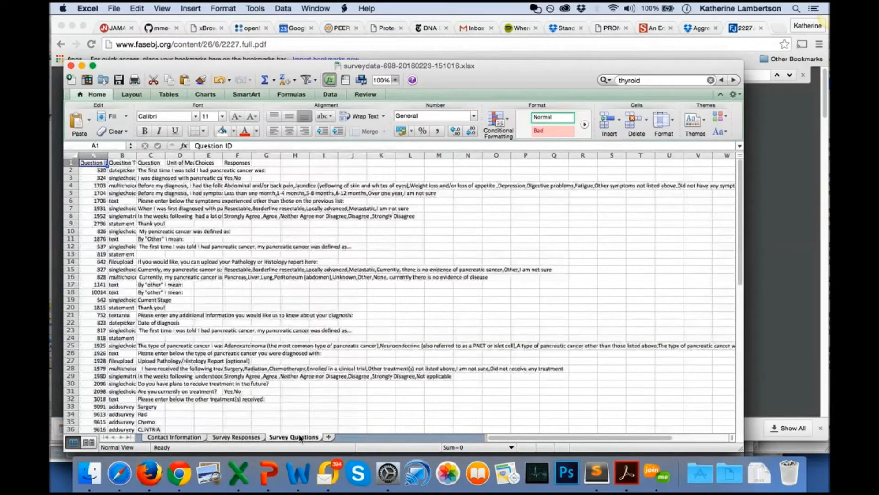
{"action": "left_click", "coordinate": [150, 473]}
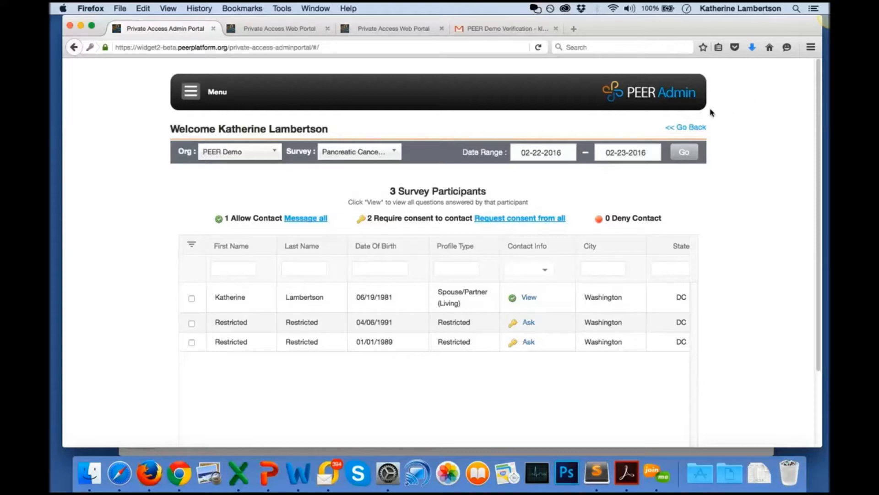
Open the Add Referral Codes form for the PEER Demo portal.
{"action": "left_click", "coordinate": [191, 92]}
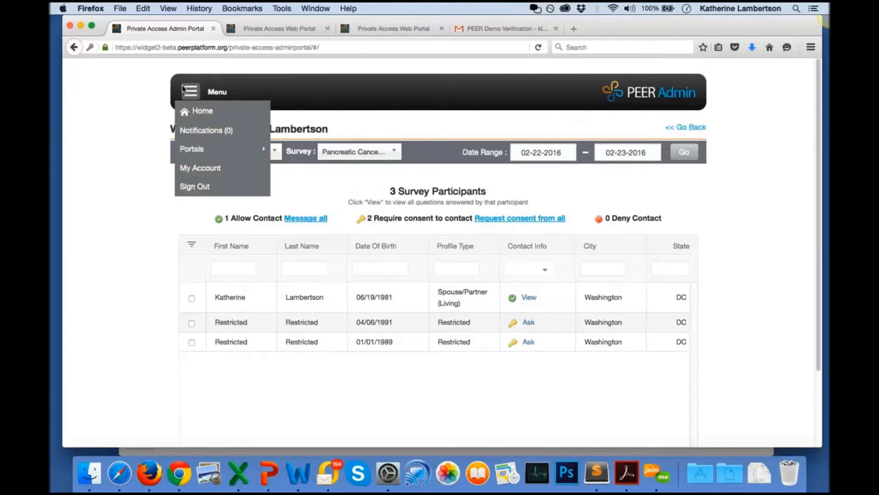
{"action": "mouse_move", "coordinate": [220, 151]}
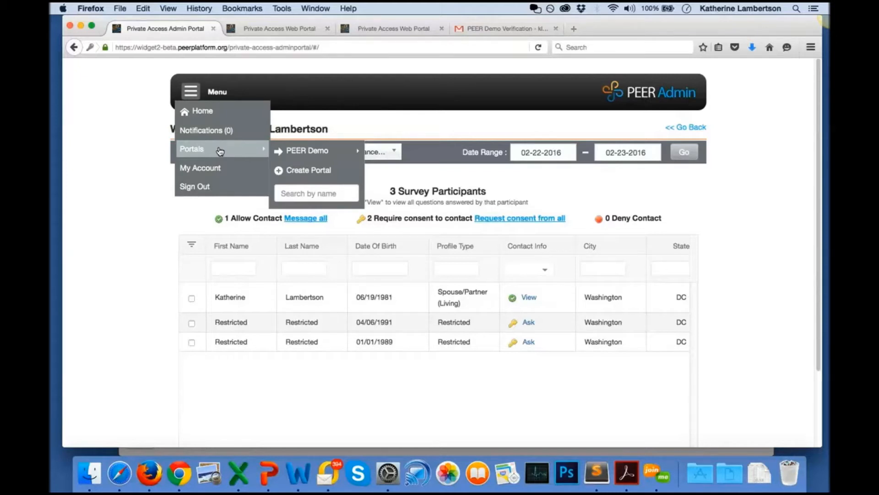
{"action": "mouse_move", "coordinate": [298, 151]}
{"action": "mouse_move", "coordinate": [442, 239]}
{"action": "mouse_move", "coordinate": [445, 288]}
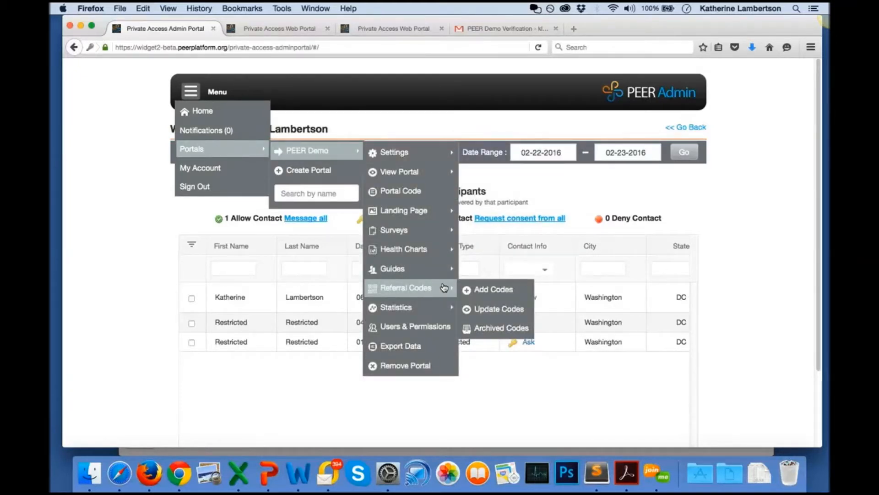
{"action": "left_click", "coordinate": [489, 290]}
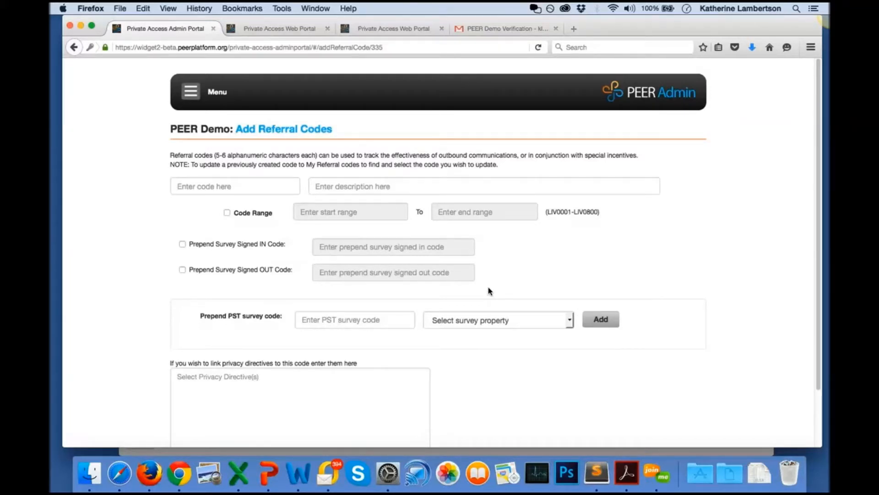
Examine the referral code form's description, PST survey code and privacy directive fields without entering anything.
{"action": "left_click", "coordinate": [631, 186]}
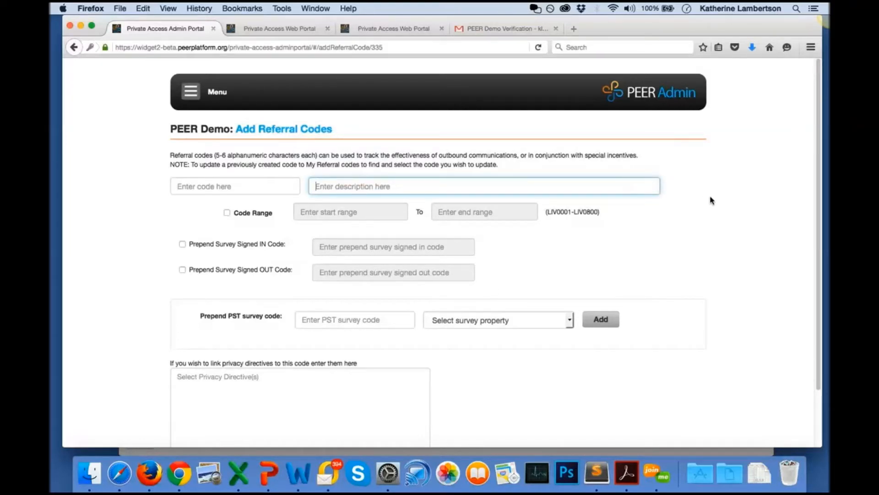
{"action": "left_click", "coordinate": [480, 397]}
{"action": "left_click", "coordinate": [364, 315]}
{"action": "left_click", "coordinate": [281, 393]}
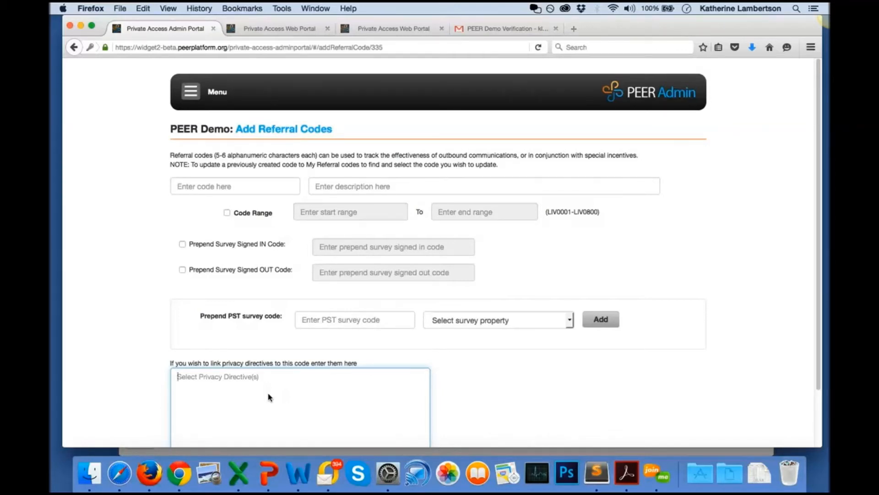
Look over the PEER Demo portal's management options, including the Mixpanel choices under Statistics, without opening any of them.
{"action": "left_click", "coordinate": [382, 321]}
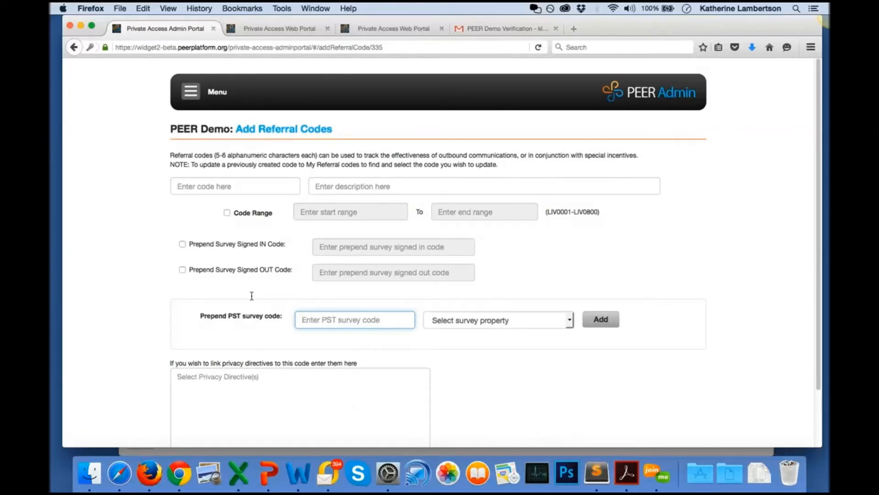
{"action": "left_click", "coordinate": [191, 91]}
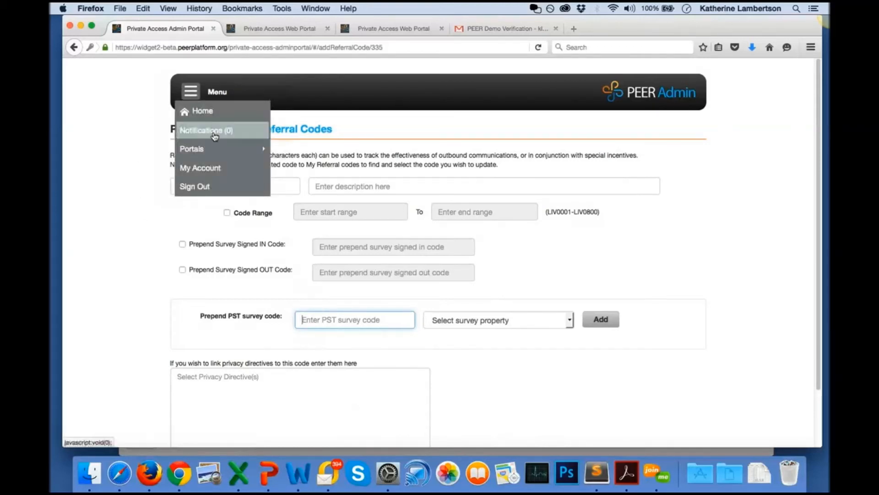
{"action": "mouse_move", "coordinate": [256, 149]}
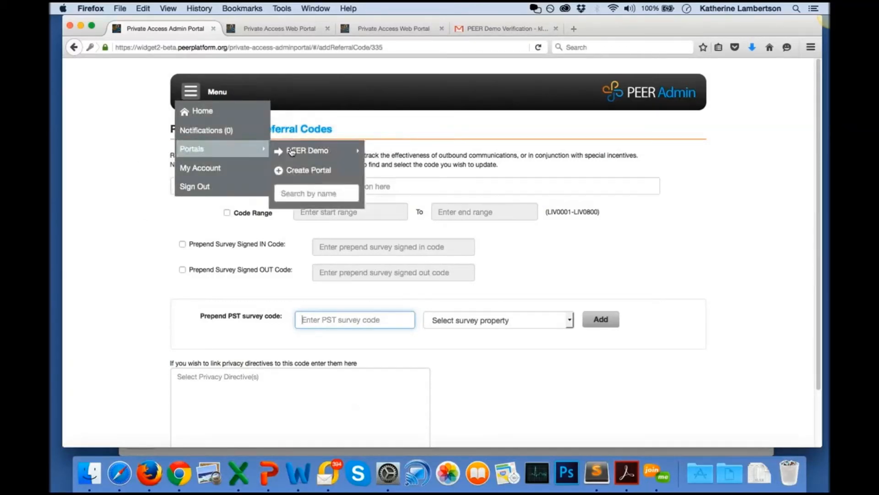
{"action": "mouse_move", "coordinate": [332, 153]}
{"action": "mouse_move", "coordinate": [414, 163]}
{"action": "mouse_move", "coordinate": [430, 307]}
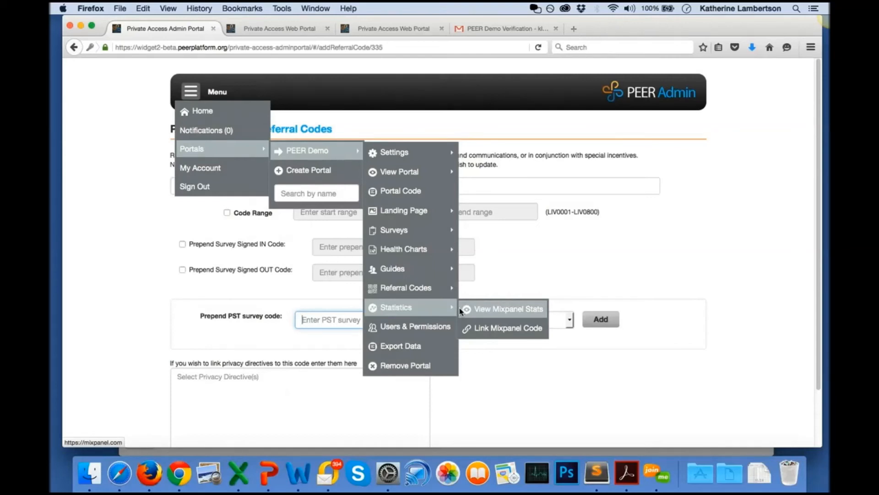
{"action": "left_click", "coordinate": [714, 275]}
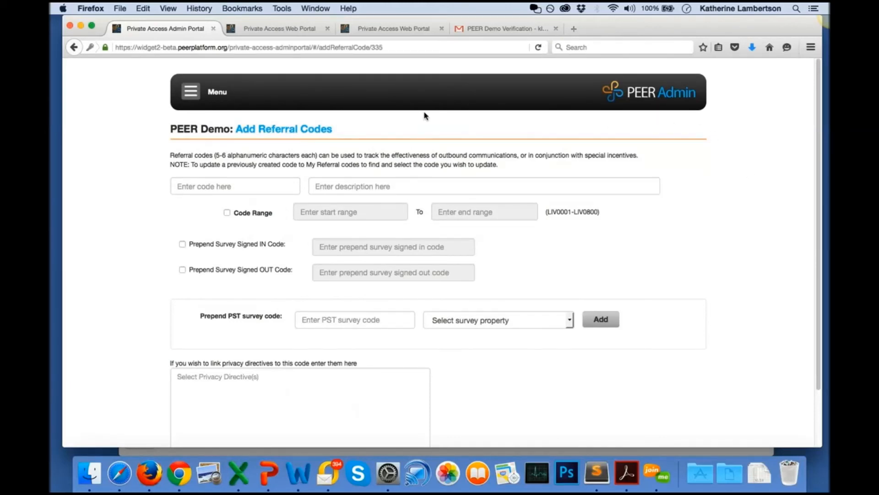
Leave the Add Referral Codes form and return to the admin portal's home page.
{"action": "left_click", "coordinate": [195, 95]}
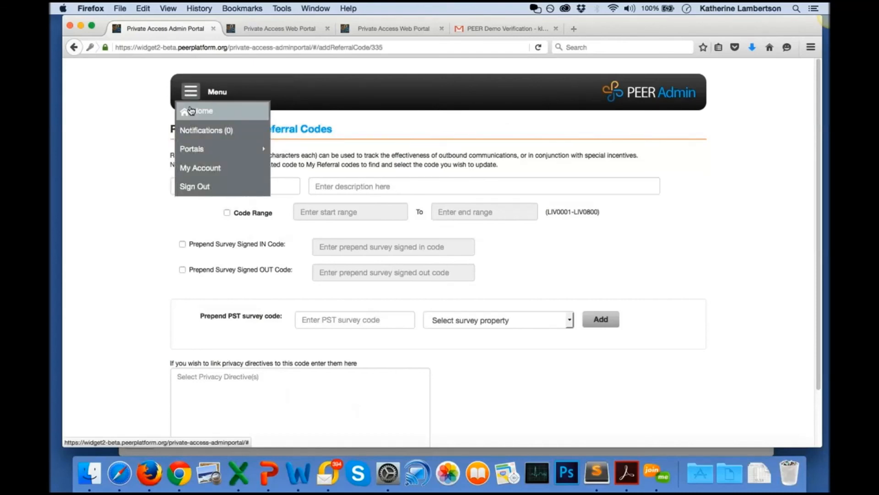
{"action": "left_click", "coordinate": [192, 111]}
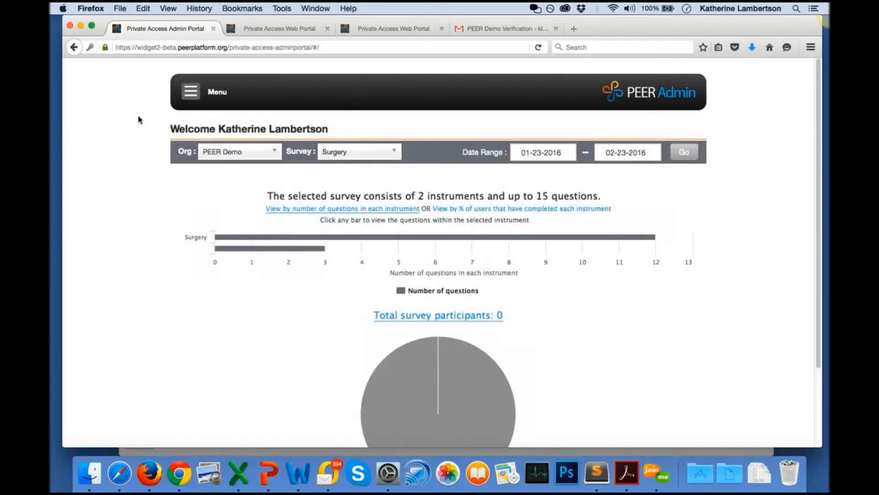